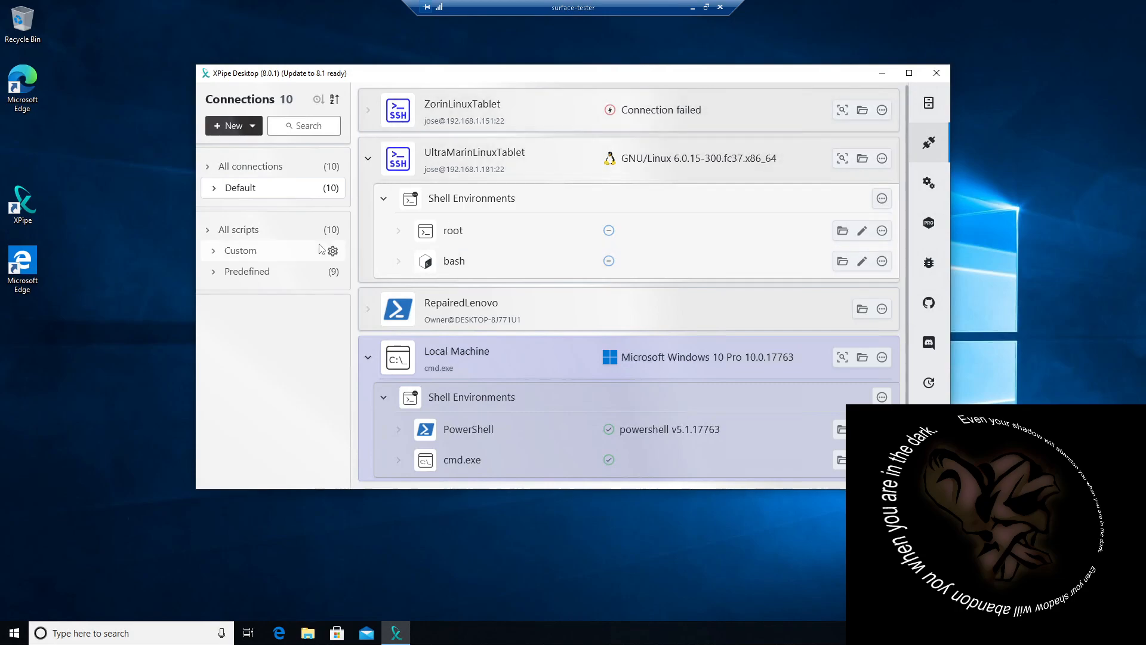
Step: Collapse the UltraMarinLinuxTablet entry in the connection list
{"action": "scroll", "coordinate": [449, 368], "scroll_direction": "down", "scroll_amount": 1}
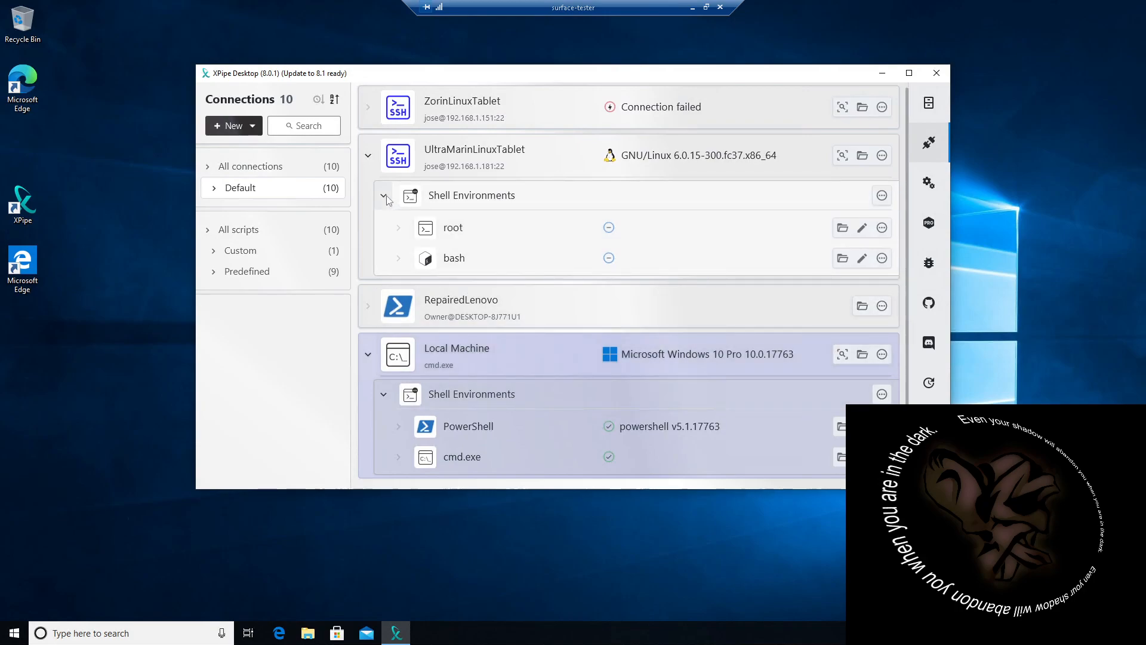
{"action": "left_click", "coordinate": [367, 156]}
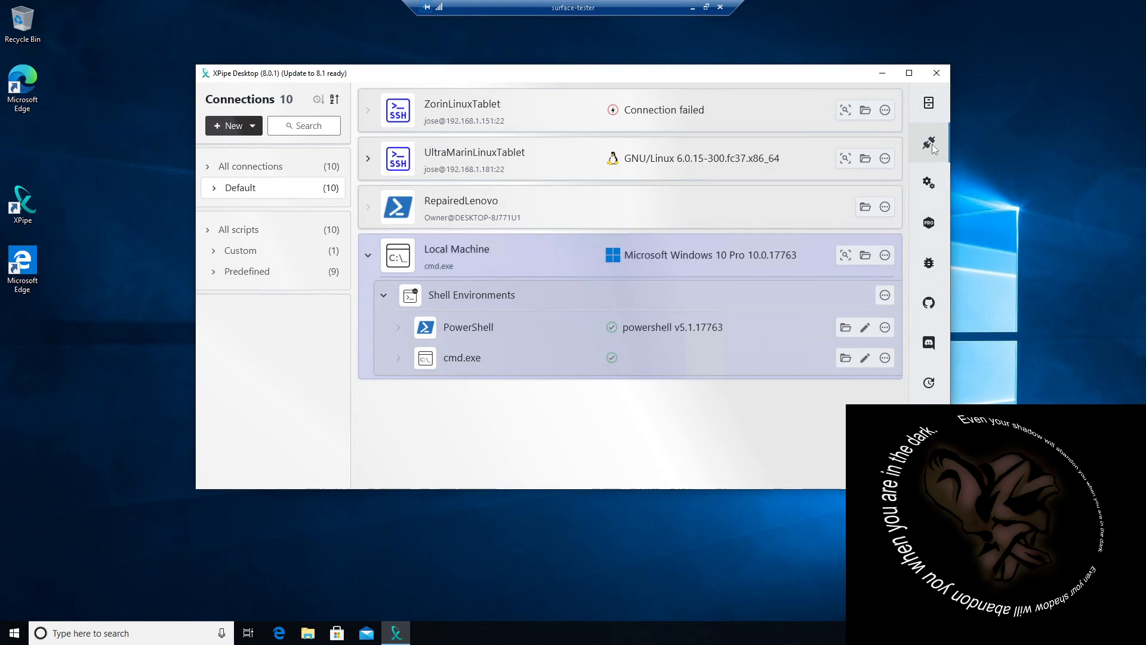
Step: Open the settings and review the About page and the System options for startup behaviour, close behaviour, developer mode and updates
{"action": "left_click", "coordinate": [928, 184]}
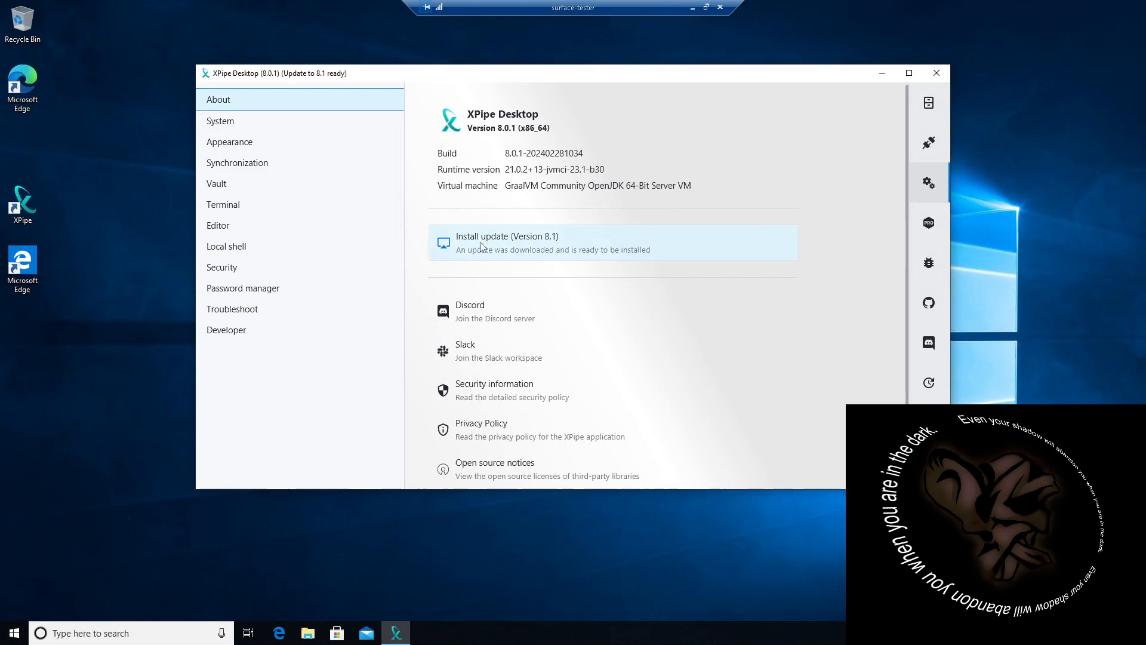
{"action": "scroll", "coordinate": [501, 279], "scroll_direction": "down", "scroll_amount": 2}
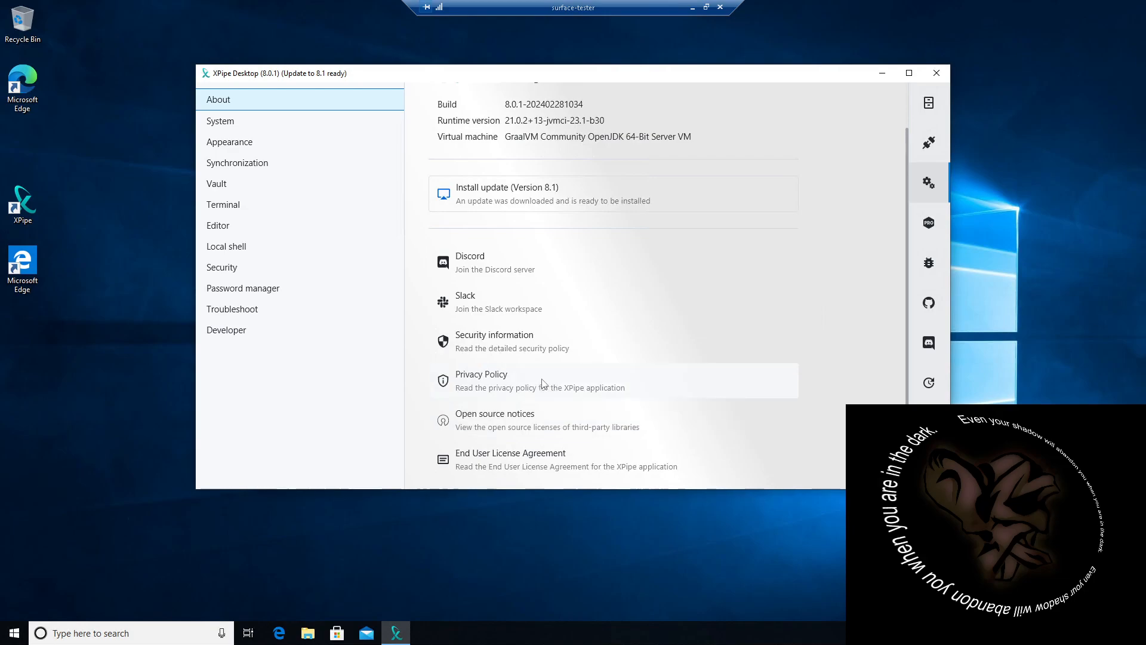
{"action": "left_click", "coordinate": [223, 125]}
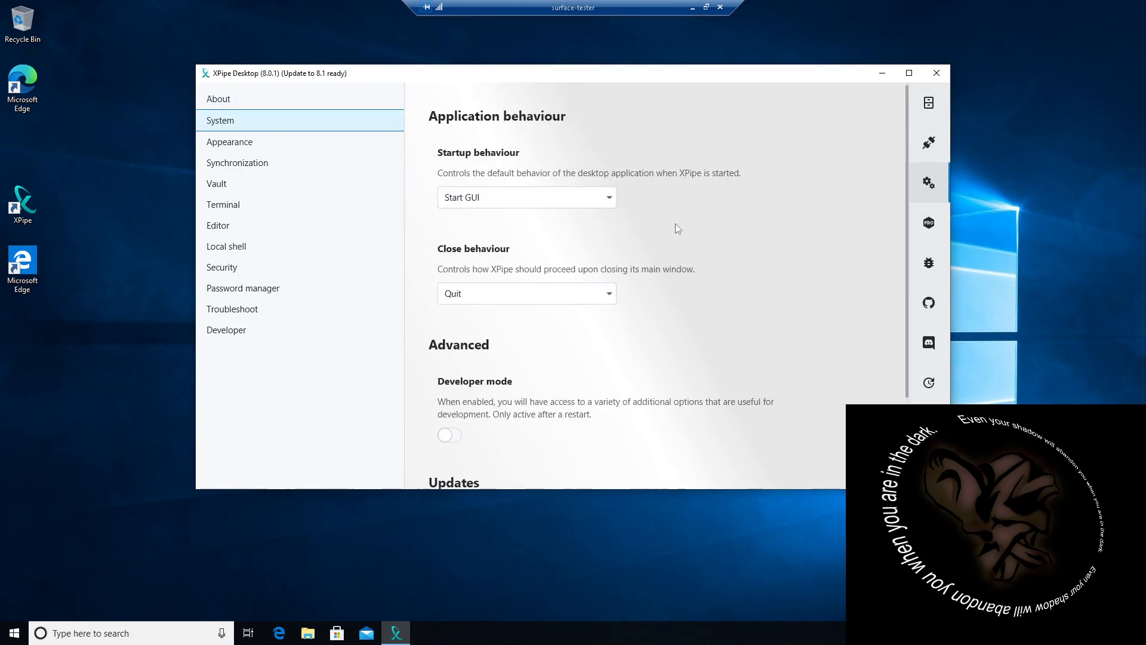
{"action": "scroll", "coordinate": [667, 242], "scroll_direction": "down", "scroll_amount": 2}
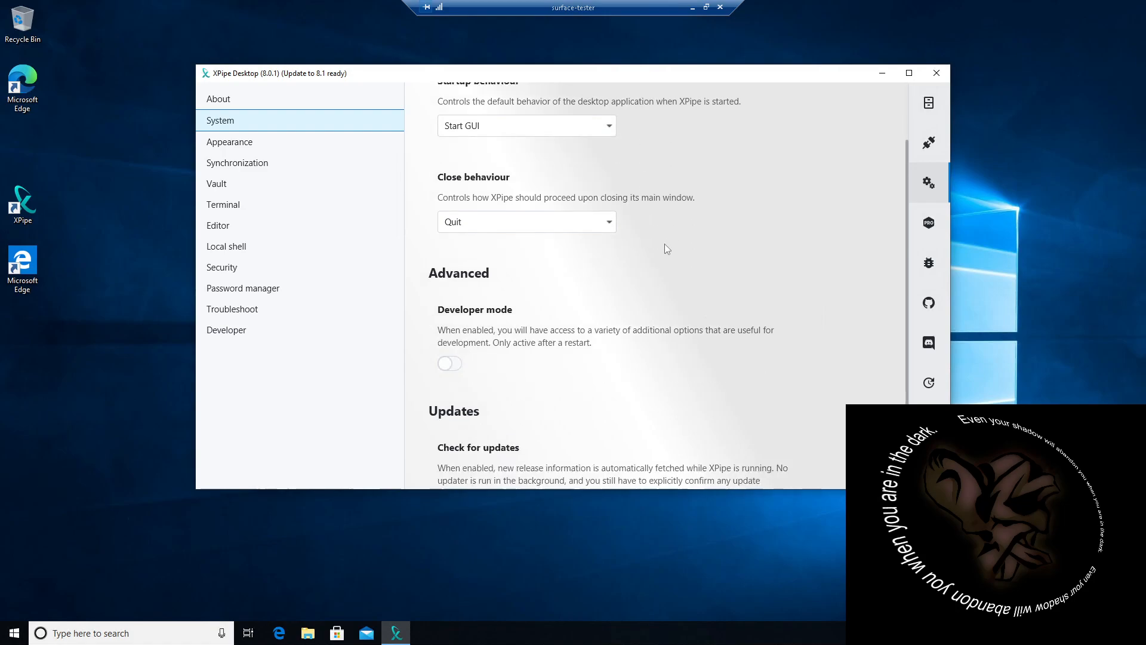
{"action": "scroll", "coordinate": [582, 291], "scroll_direction": "up", "scroll_amount": 2}
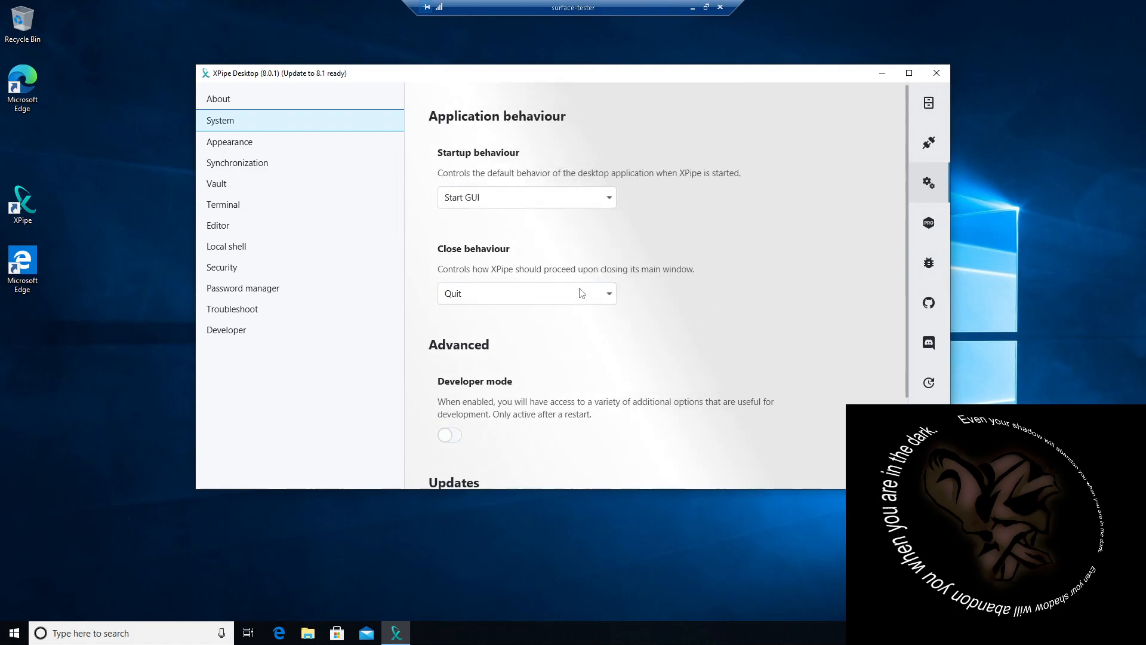
{"action": "left_click", "coordinate": [609, 202]}
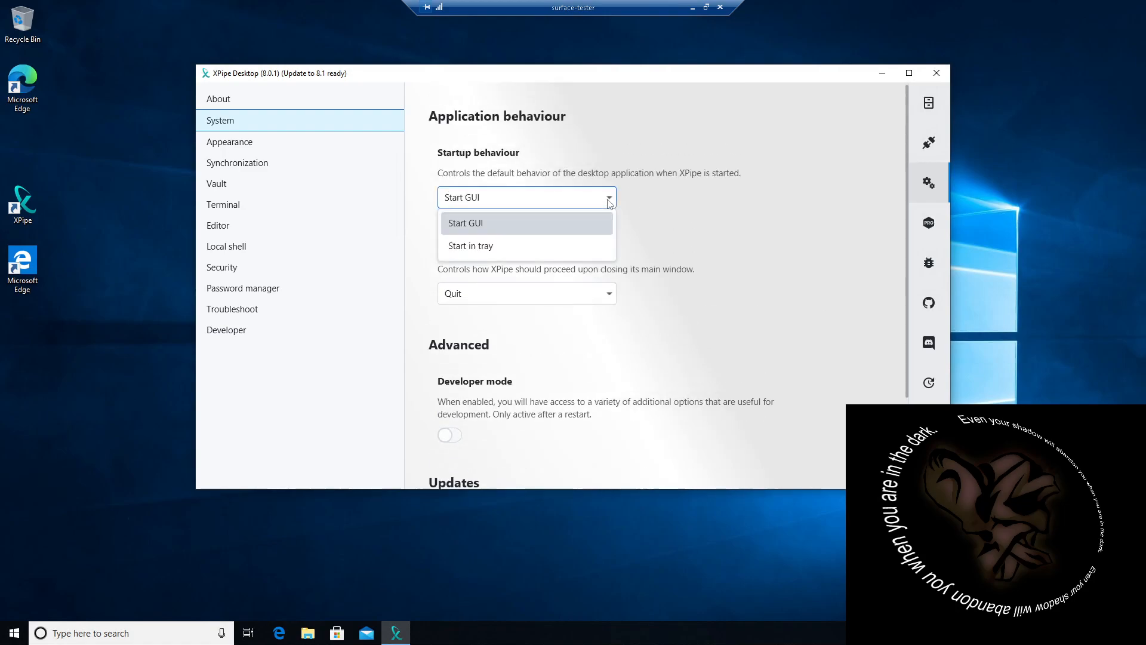
{"action": "left_click", "coordinate": [699, 226]}
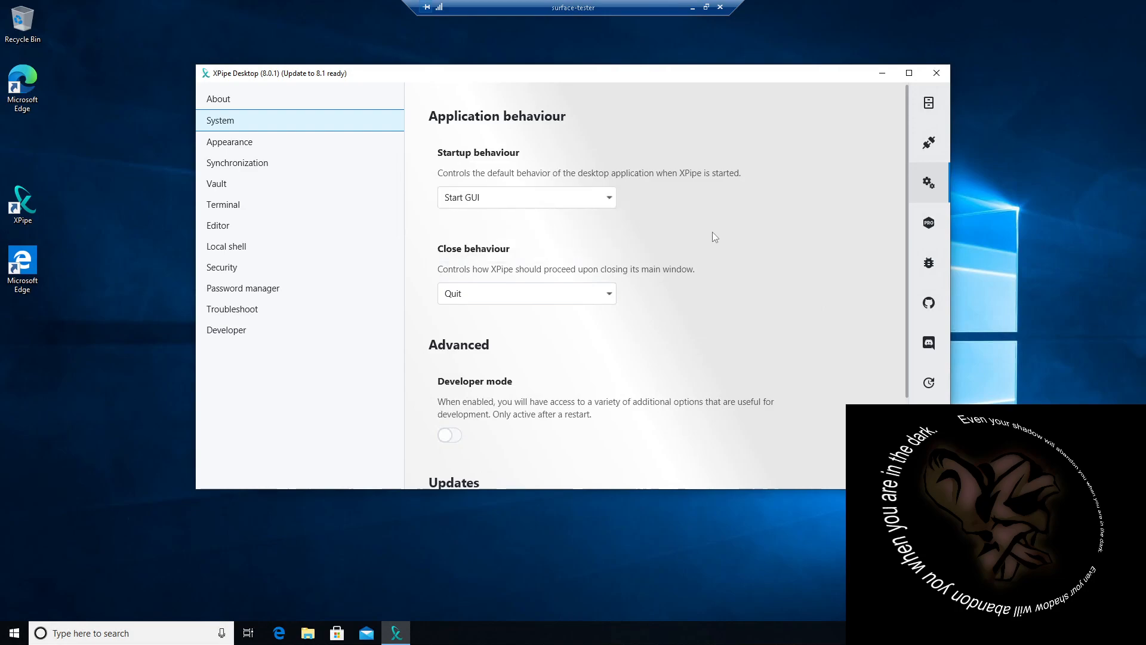
{"action": "left_click", "coordinate": [615, 299]}
{"action": "left_click", "coordinate": [615, 299]}
{"action": "scroll", "coordinate": [599, 338], "scroll_direction": "down", "scroll_amount": 2}
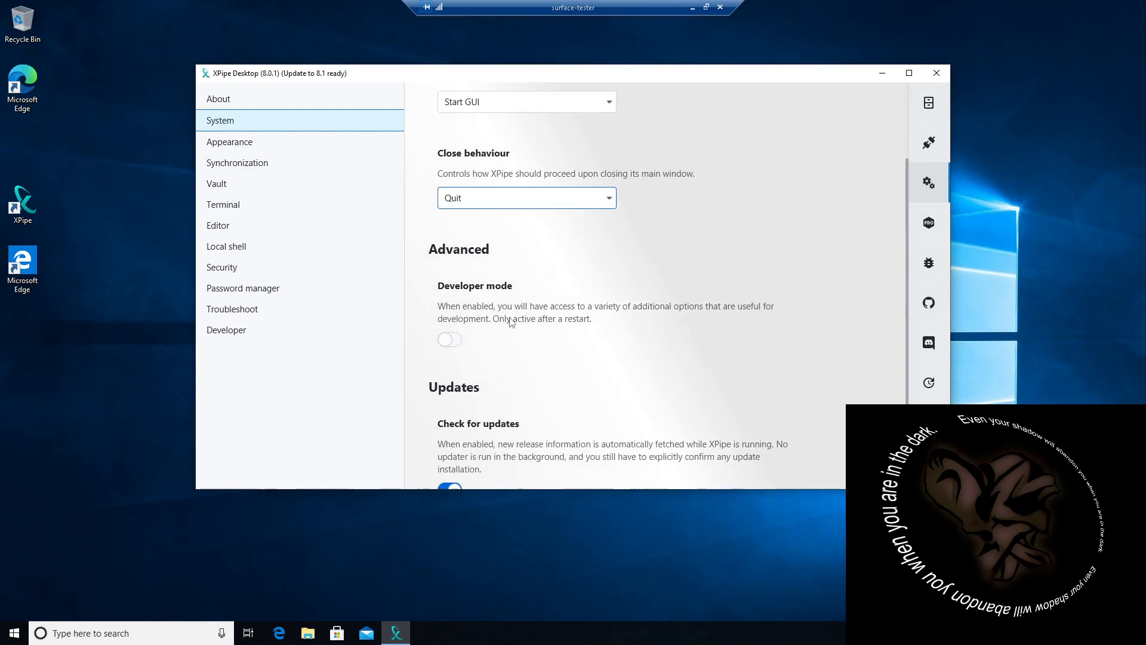
{"action": "scroll", "coordinate": [537, 327], "scroll_direction": "down", "scroll_amount": 1}
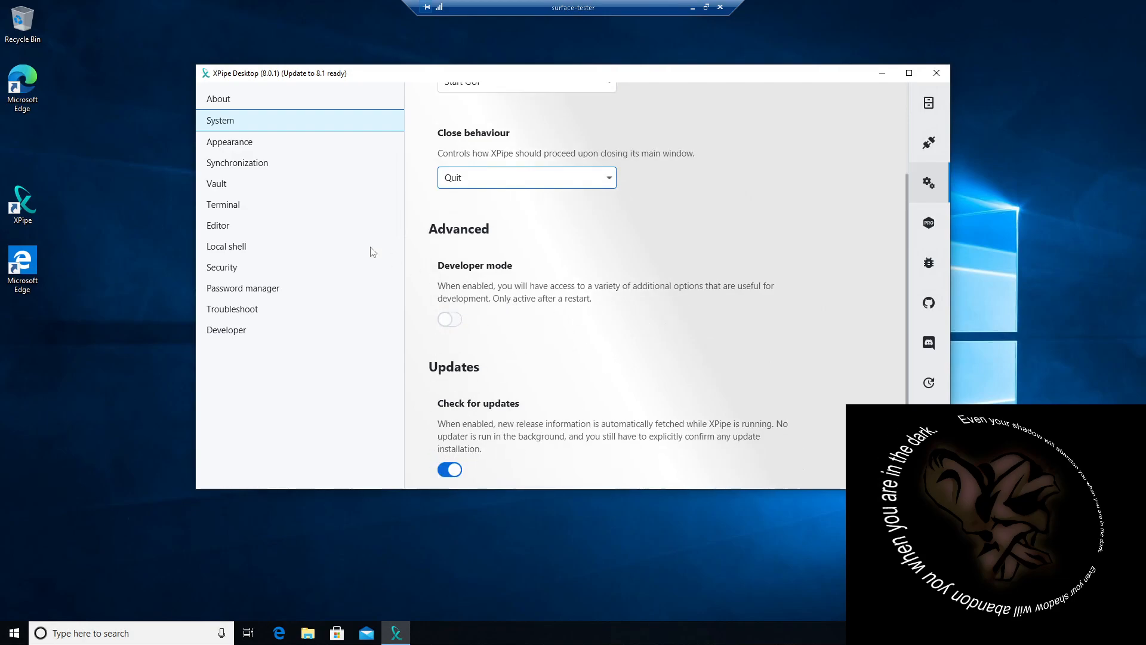
Step: Try the Nord Dark and Cupertino Light themes in the Appearance settings, and set the theme to Dracula
{"action": "left_click", "coordinate": [239, 144]}
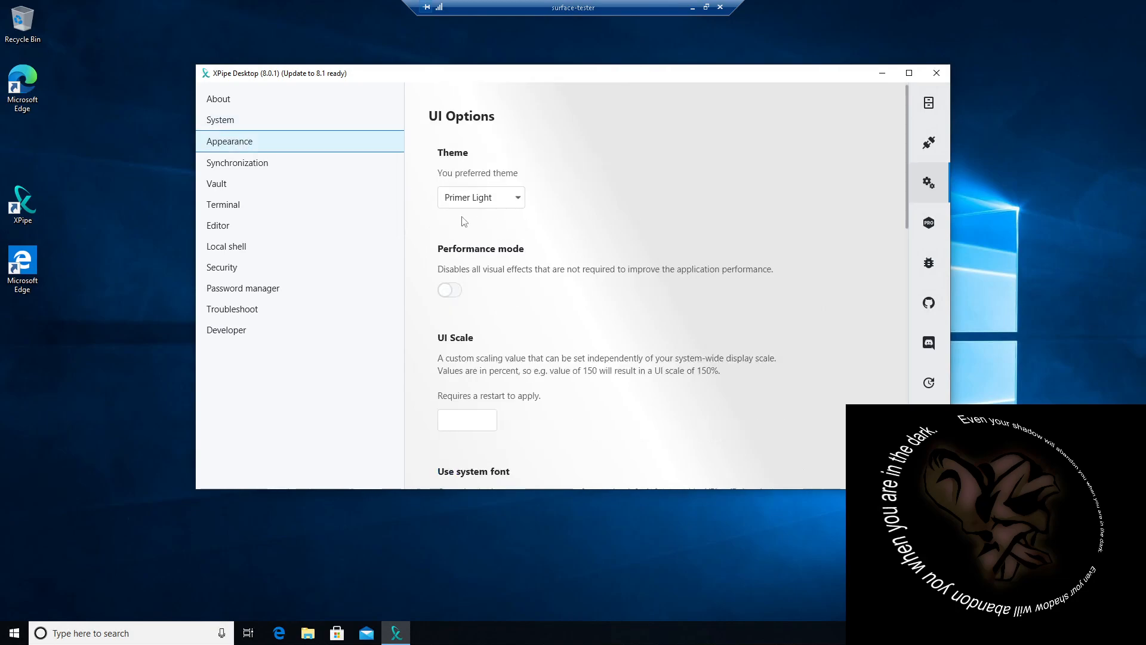
{"action": "left_click", "coordinate": [519, 198]}
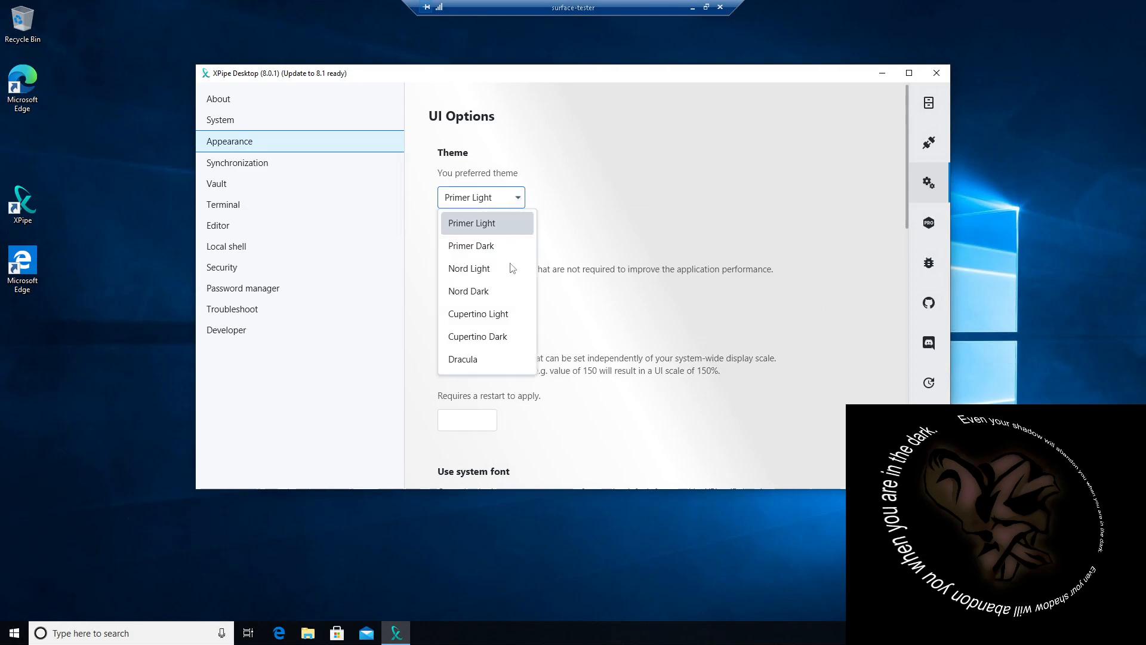
{"action": "left_click", "coordinate": [476, 292]}
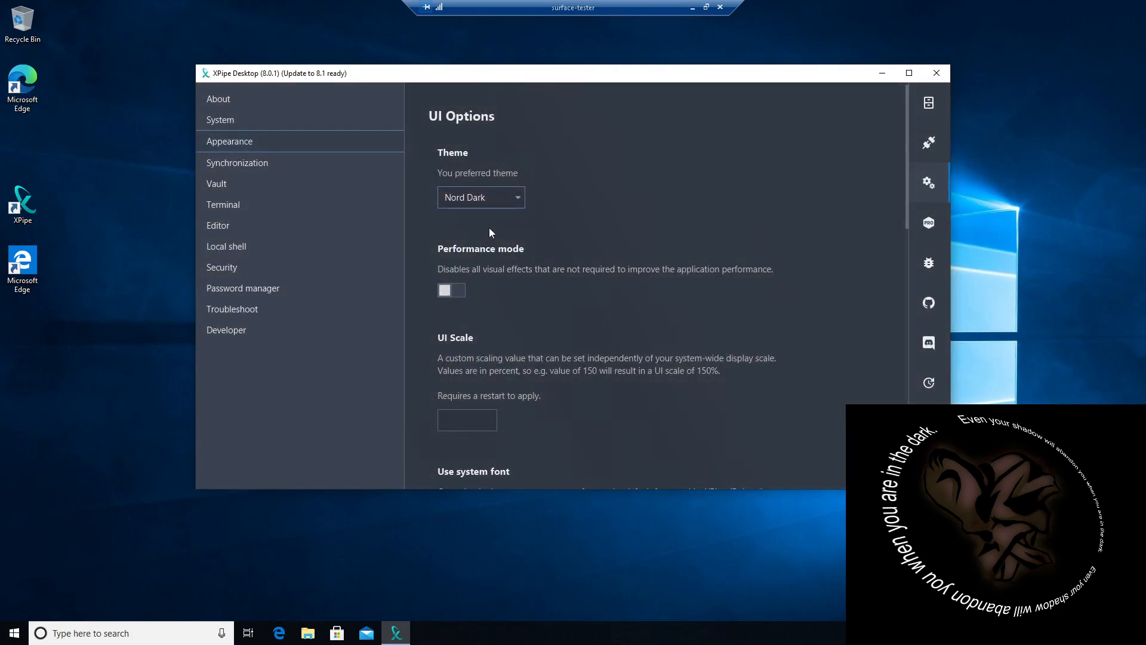
{"action": "left_click", "coordinate": [515, 199]}
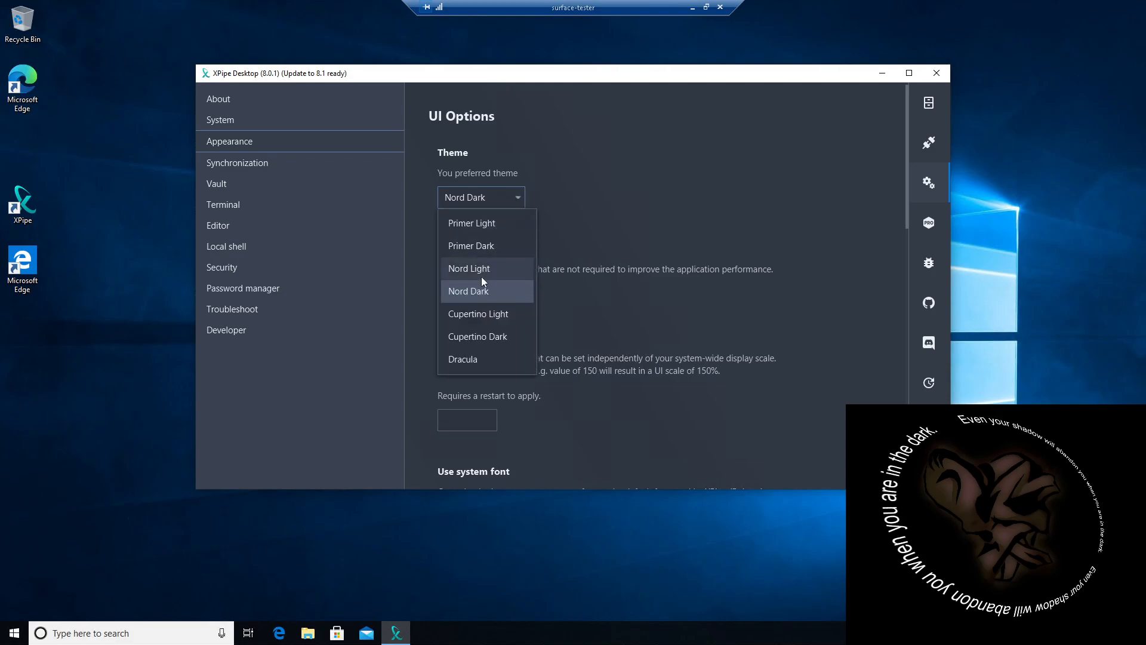
{"action": "left_click", "coordinate": [477, 318]}
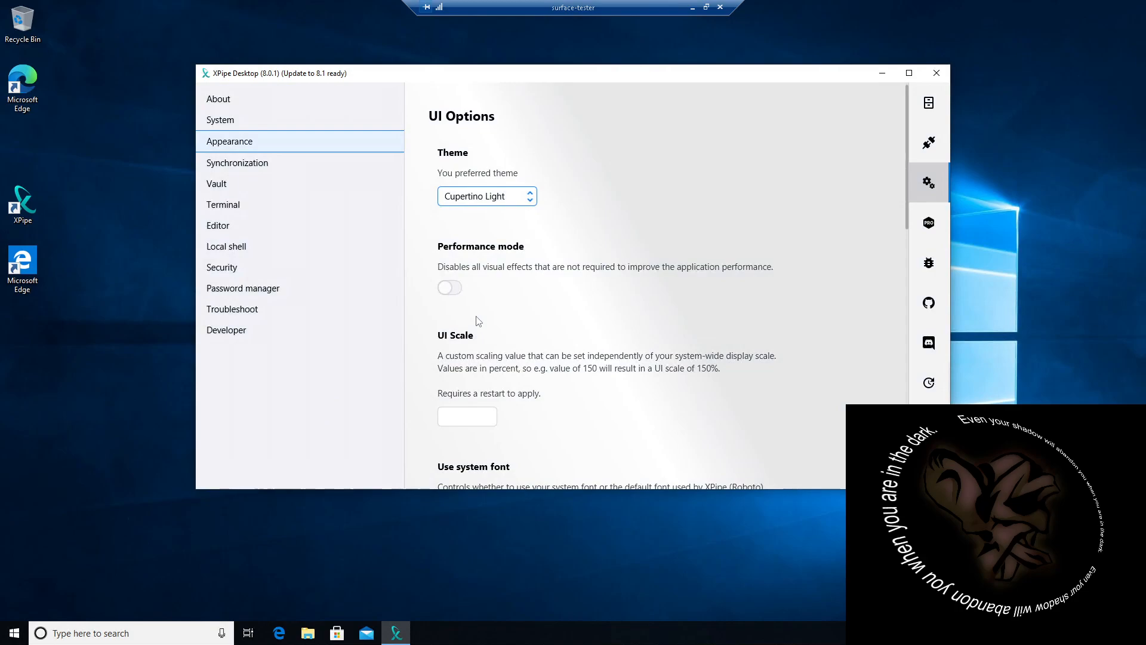
{"action": "left_click", "coordinate": [534, 204]}
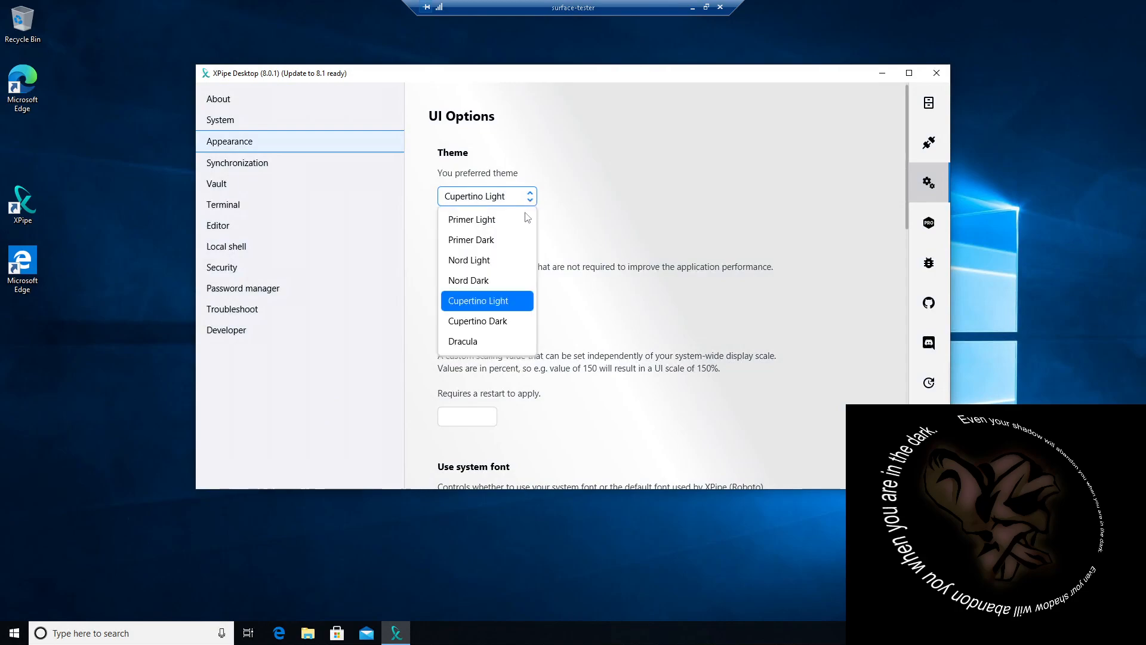
{"action": "left_click", "coordinate": [464, 345]}
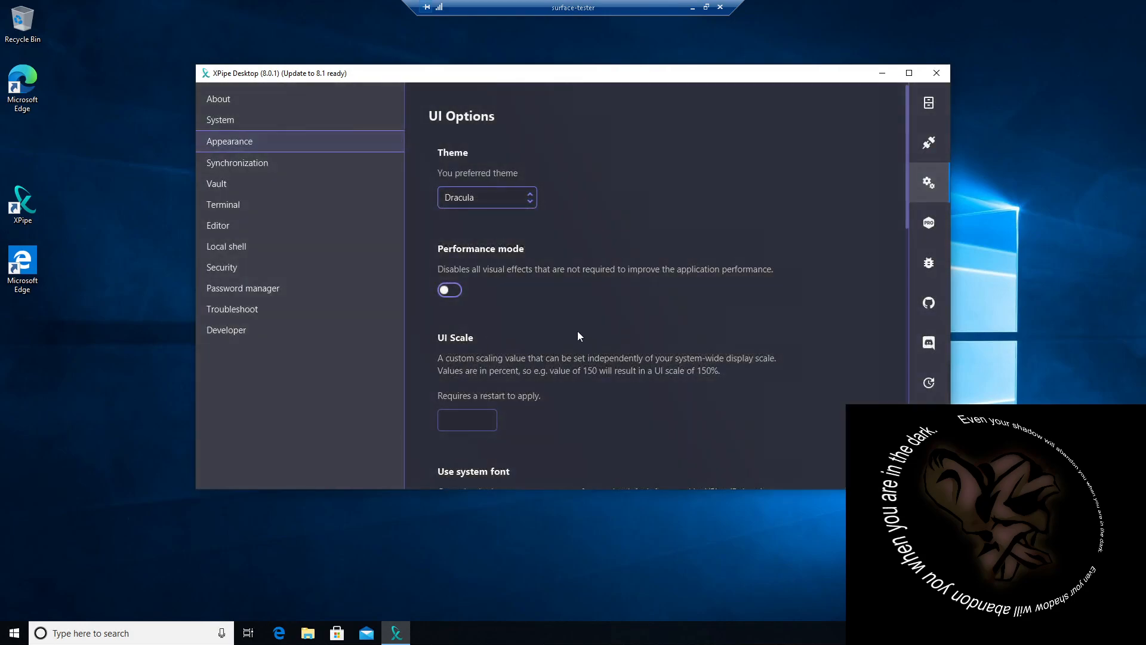
Step: Review the remaining Appearance options and the Vault settings for storage directory, data encryption and master passphrase
{"action": "scroll", "coordinate": [542, 319], "scroll_direction": "down", "scroll_amount": 3}
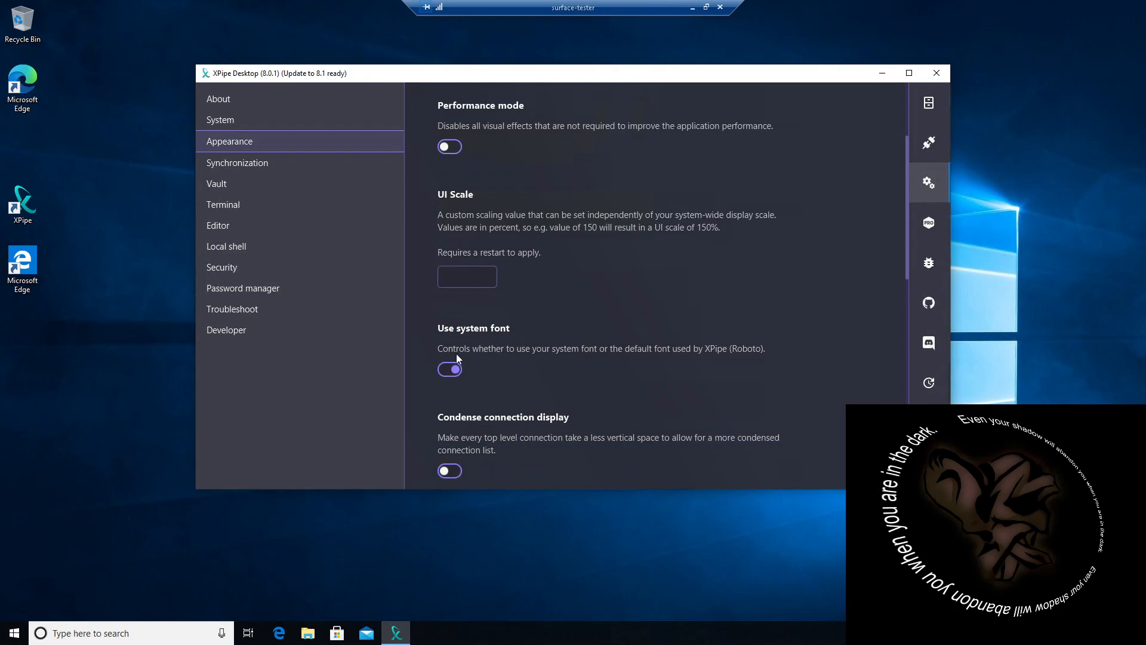
{"action": "scroll", "coordinate": [493, 368], "scroll_direction": "down", "scroll_amount": 4}
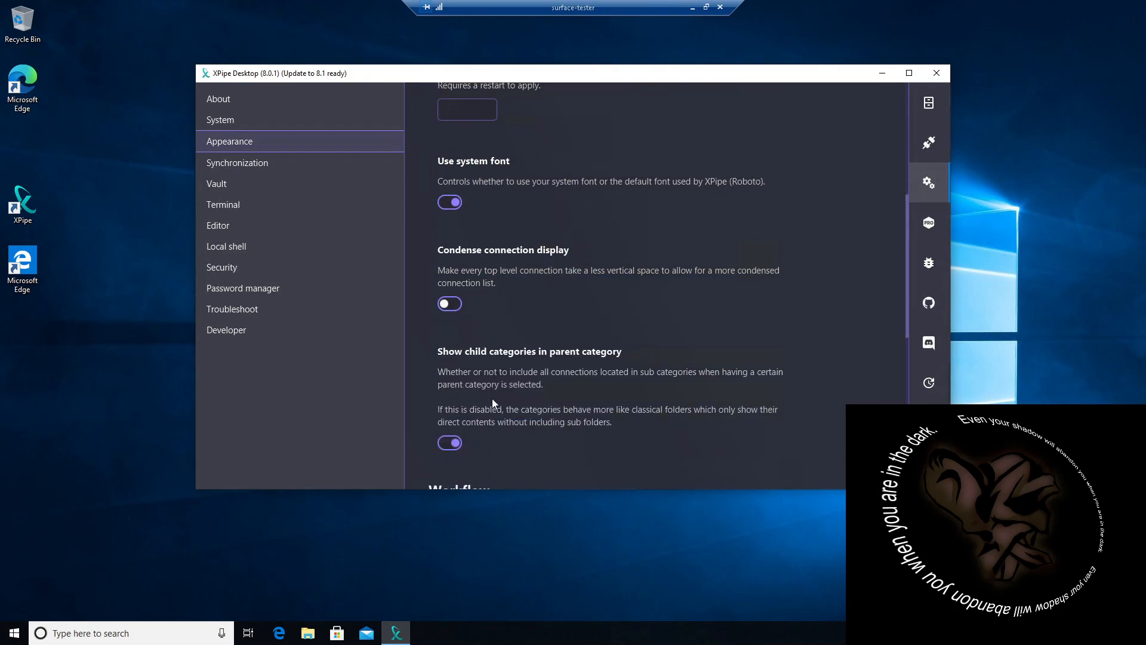
{"action": "left_click", "coordinate": [224, 184]}
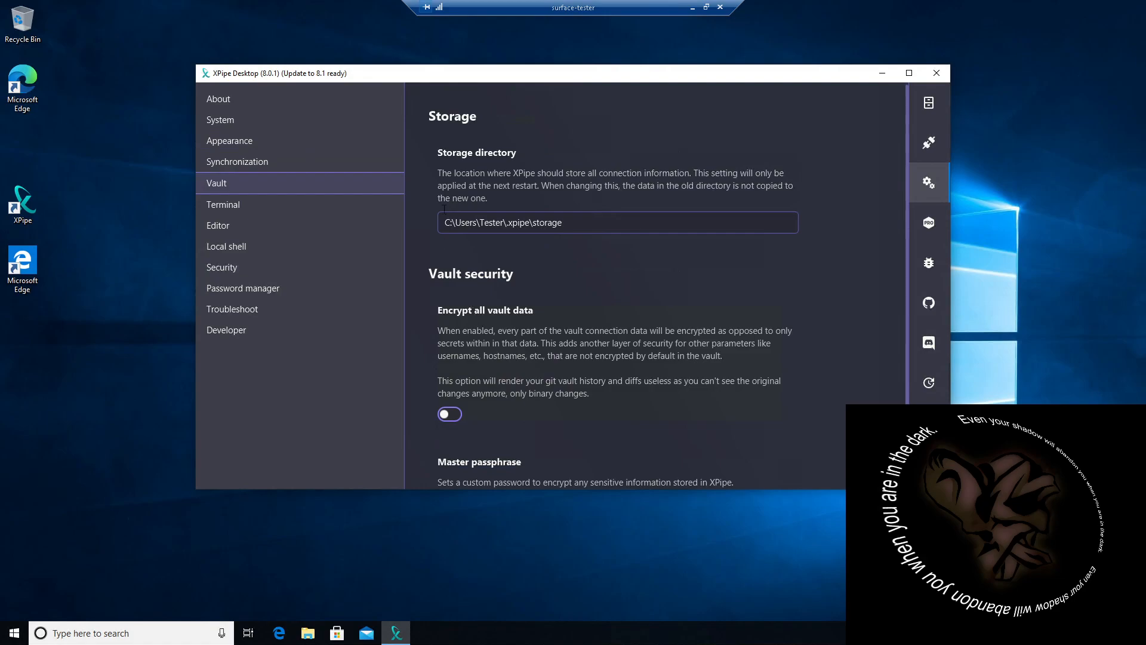
{"action": "scroll", "coordinate": [501, 339], "scroll_direction": "down", "scroll_amount": 2}
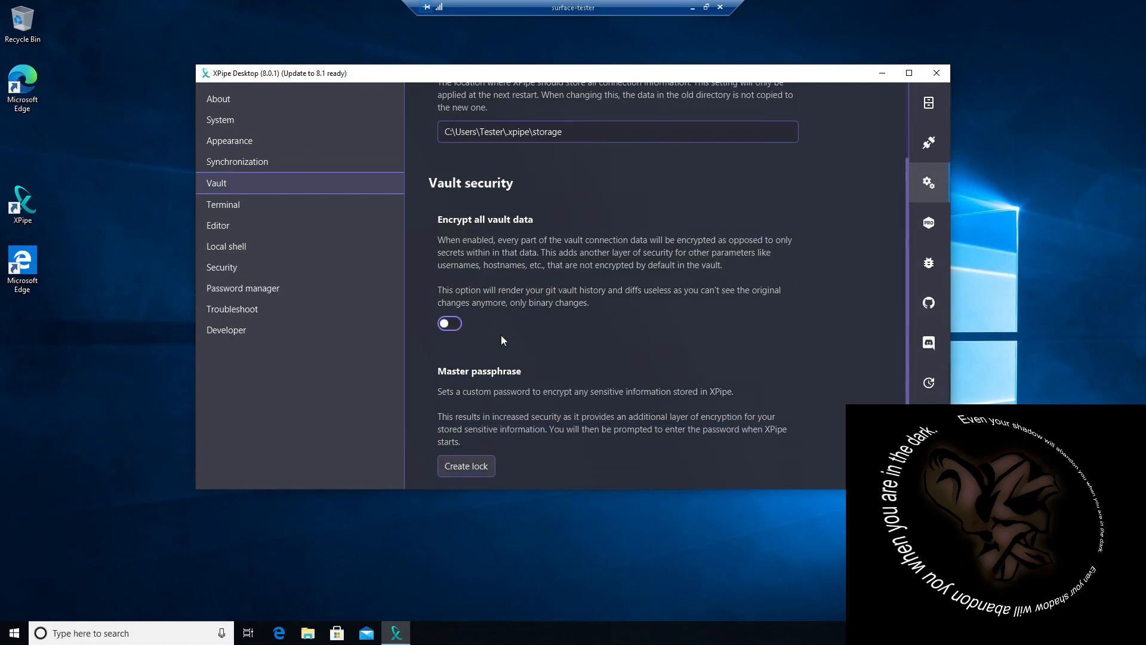
Step: Review the Terminal settings, including the available terminal emulators and the options for new tabs and clearing on init
{"action": "left_click", "coordinate": [236, 209]}
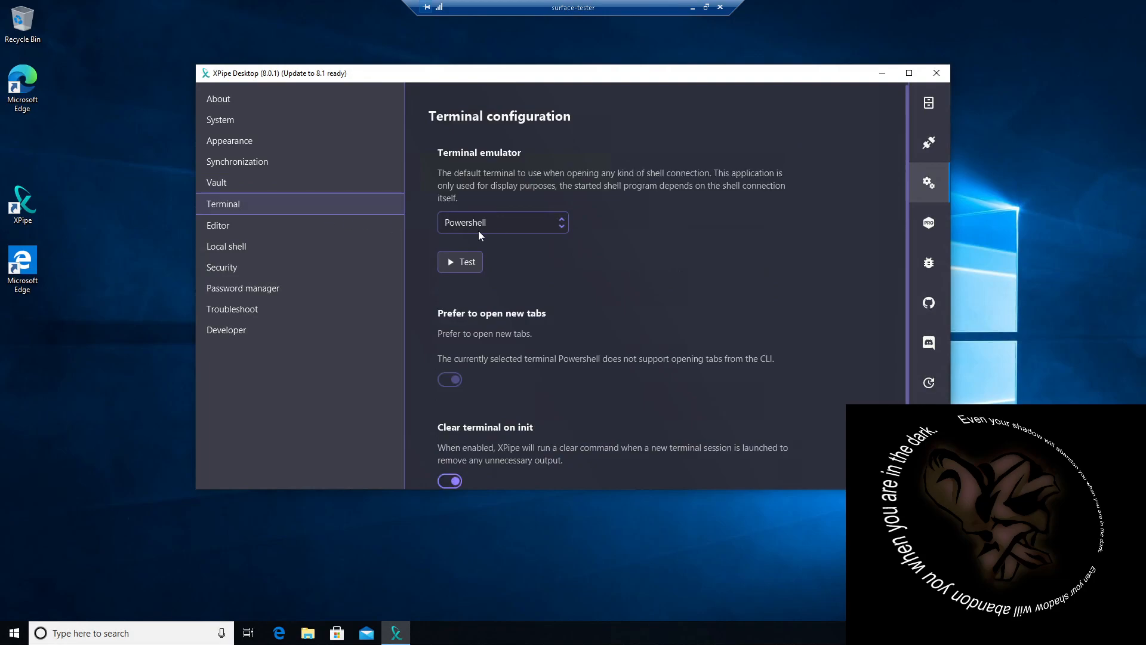
{"action": "left_click", "coordinate": [565, 228]}
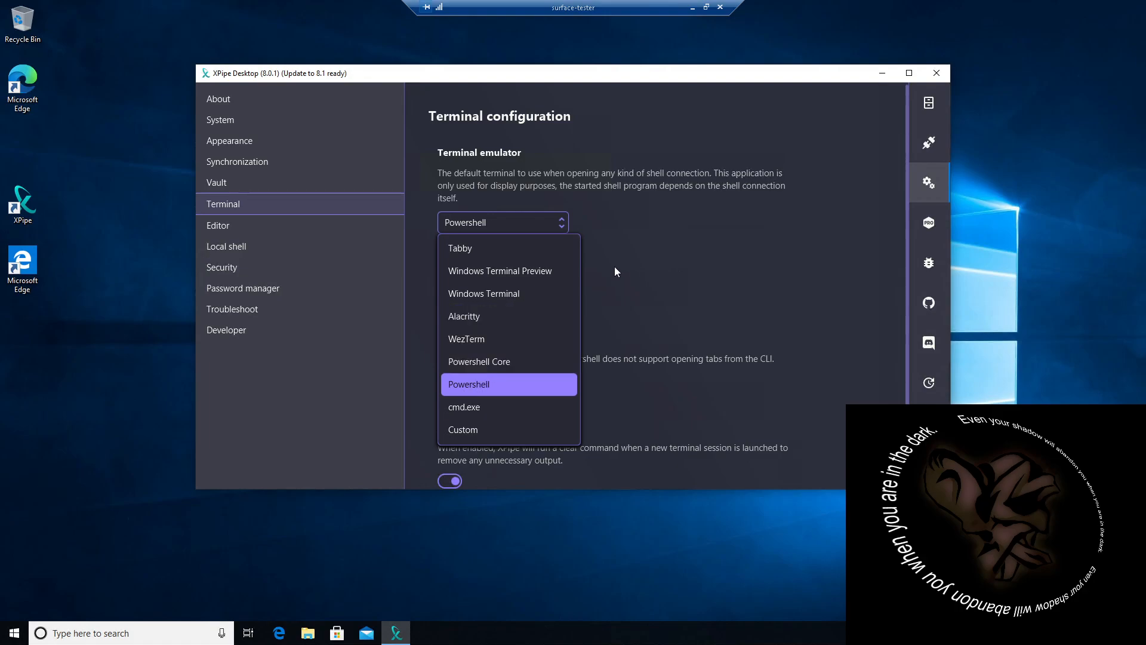
{"action": "left_click", "coordinate": [680, 238]}
{"action": "scroll", "coordinate": [577, 299], "scroll_direction": "down", "scroll_amount": 1}
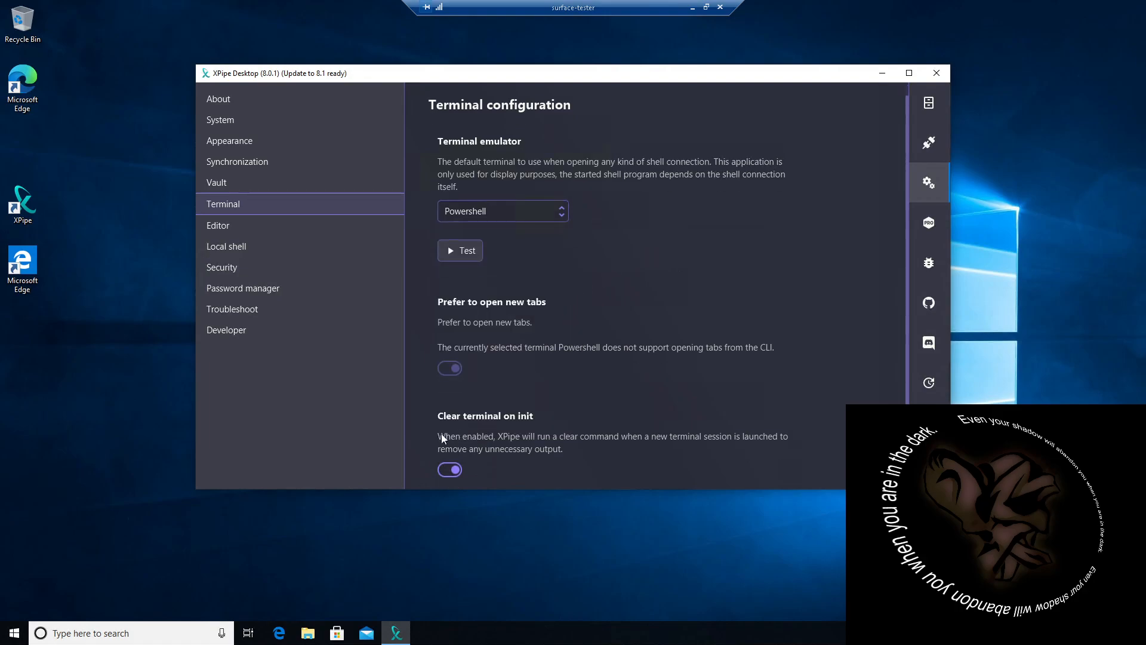
Step: Examine the list of available editor programs in the Editor settings
{"action": "left_click", "coordinate": [225, 228]}
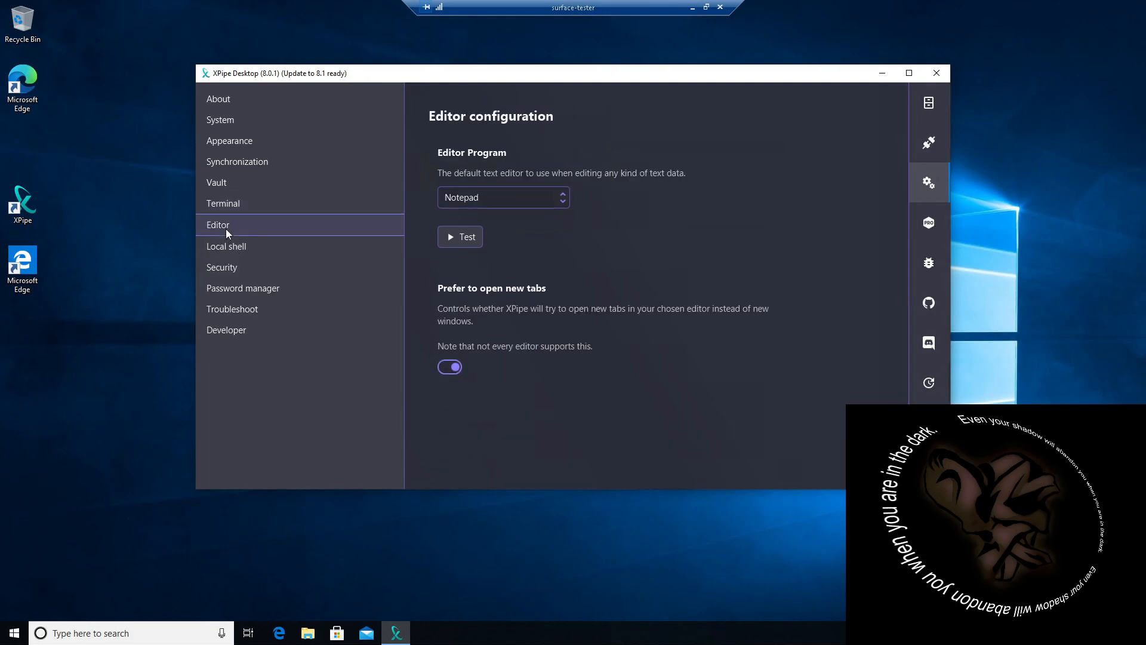
{"action": "left_click", "coordinate": [563, 202]}
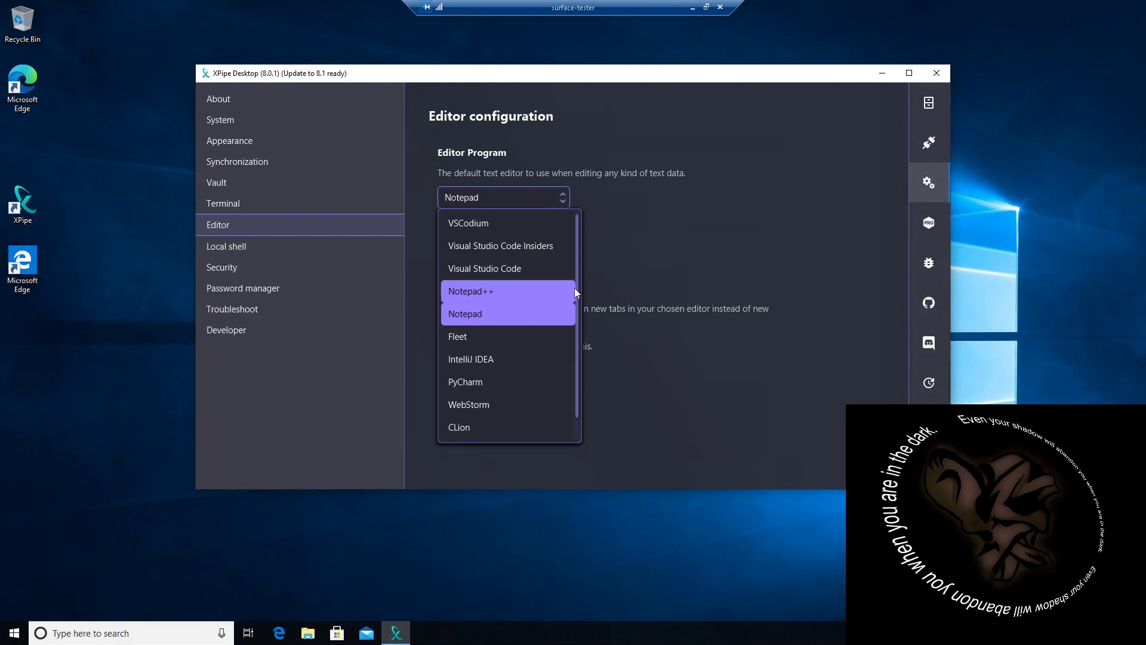
{"action": "scroll", "coordinate": [579, 284], "scroll_direction": "down", "scroll_amount": 1}
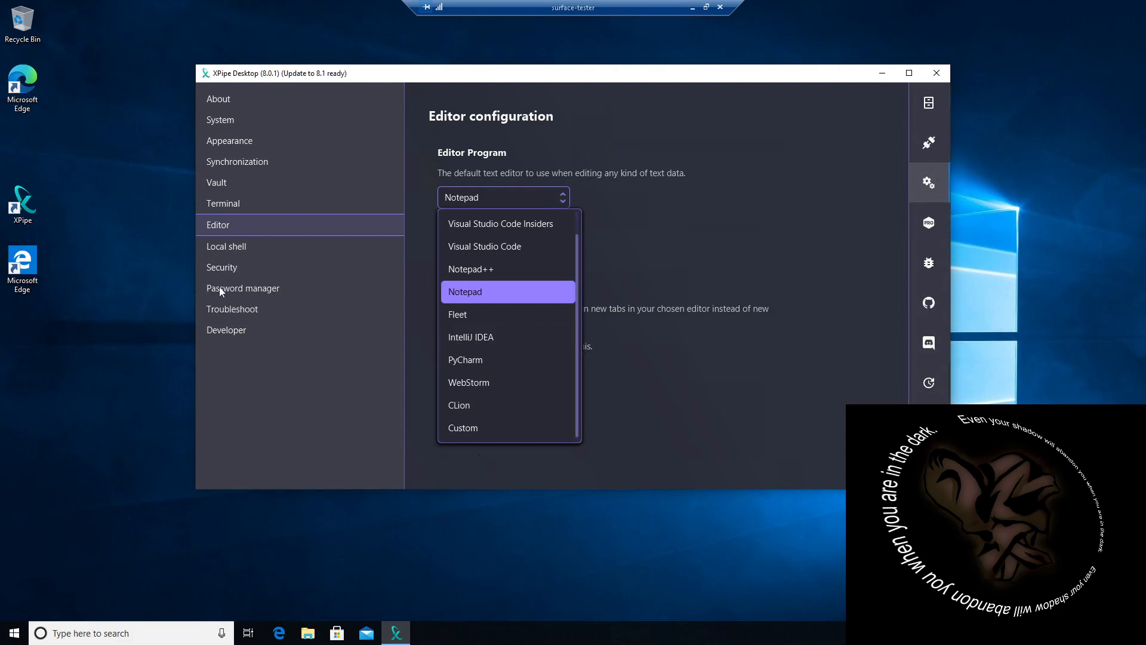
Step: Review the Local shell options and all Security settings down to the terminal remote password preparation option
{"action": "left_click", "coordinate": [236, 248]}
{"action": "left_click", "coordinate": [237, 246]}
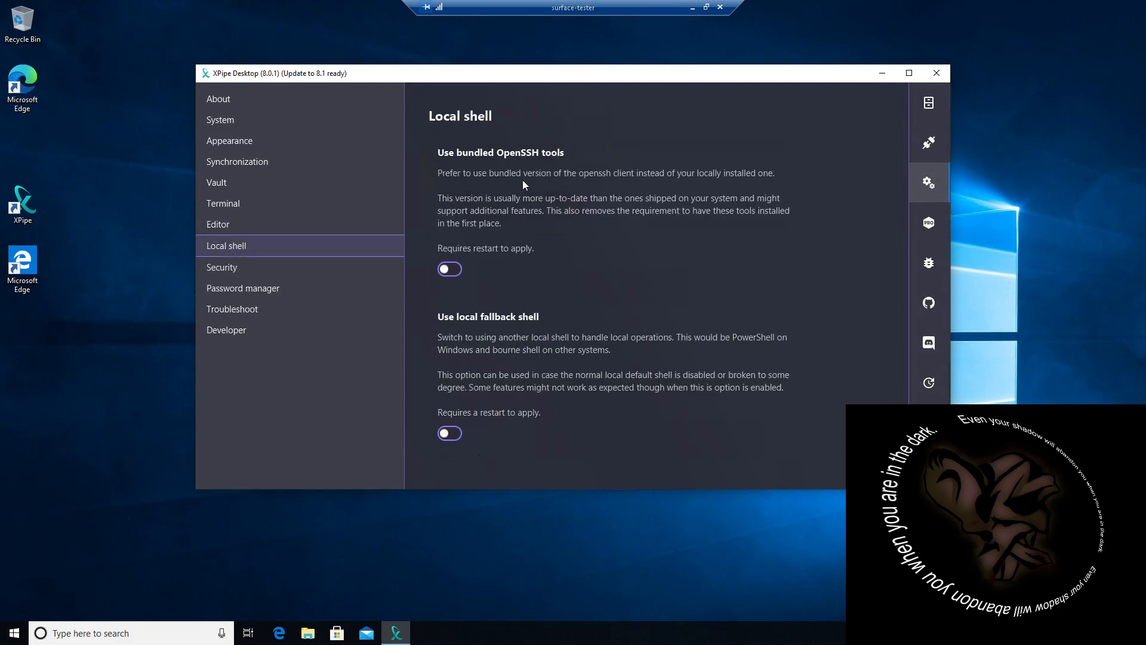
{"action": "left_click", "coordinate": [225, 273]}
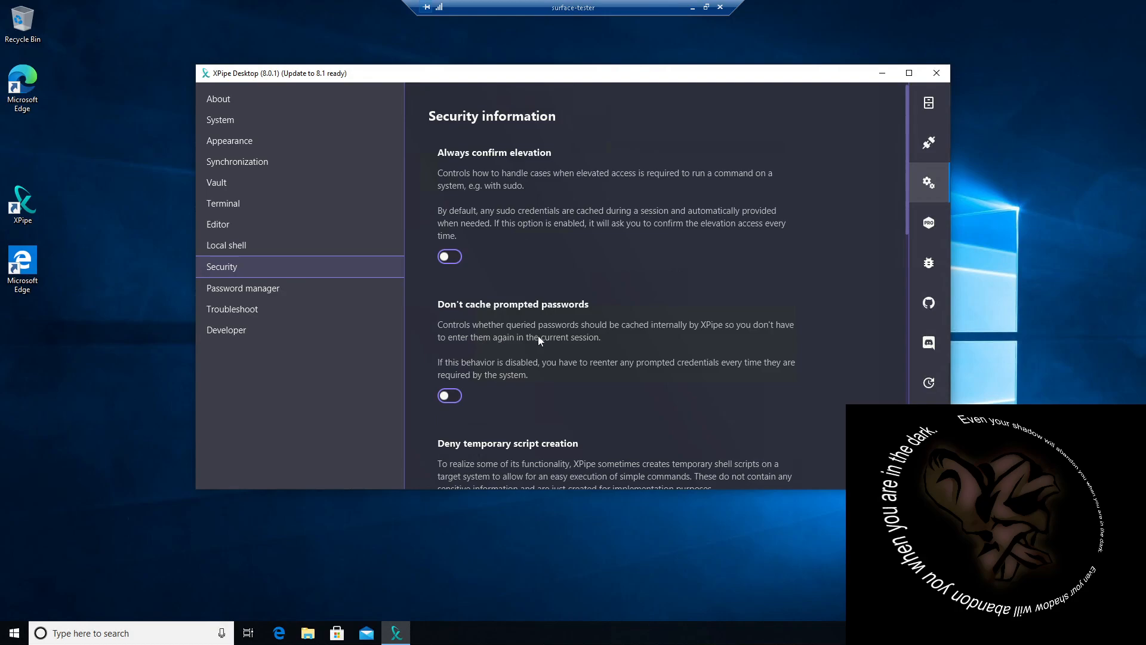
{"action": "scroll", "coordinate": [582, 327], "scroll_direction": "down", "scroll_amount": 2}
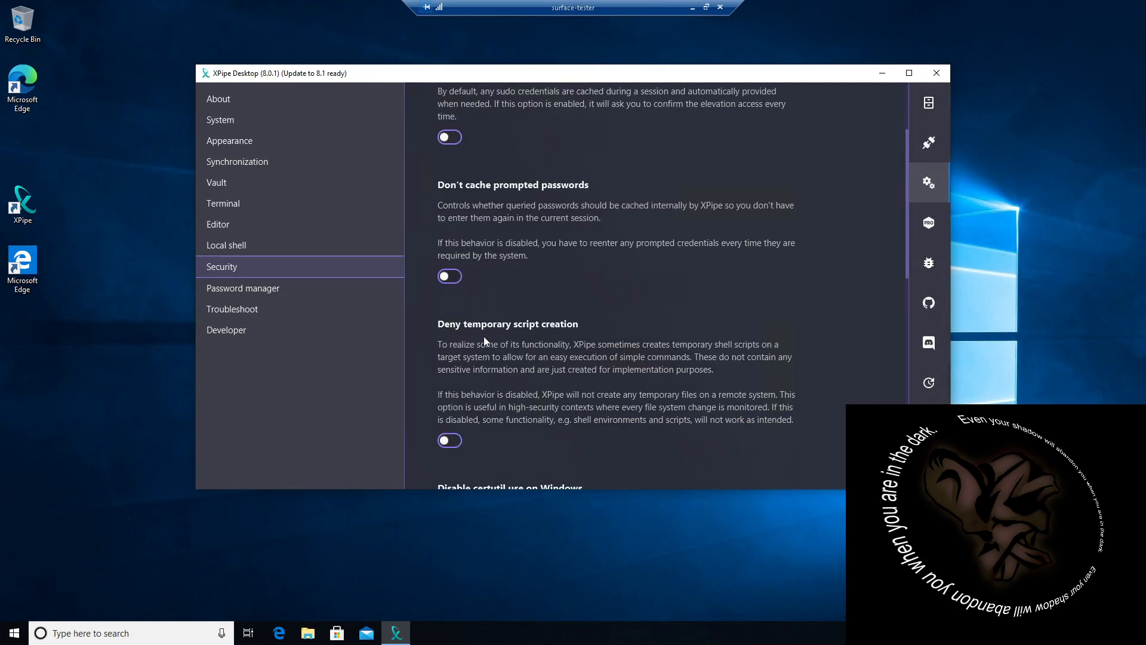
{"action": "scroll", "coordinate": [506, 343], "scroll_direction": "down", "scroll_amount": 2}
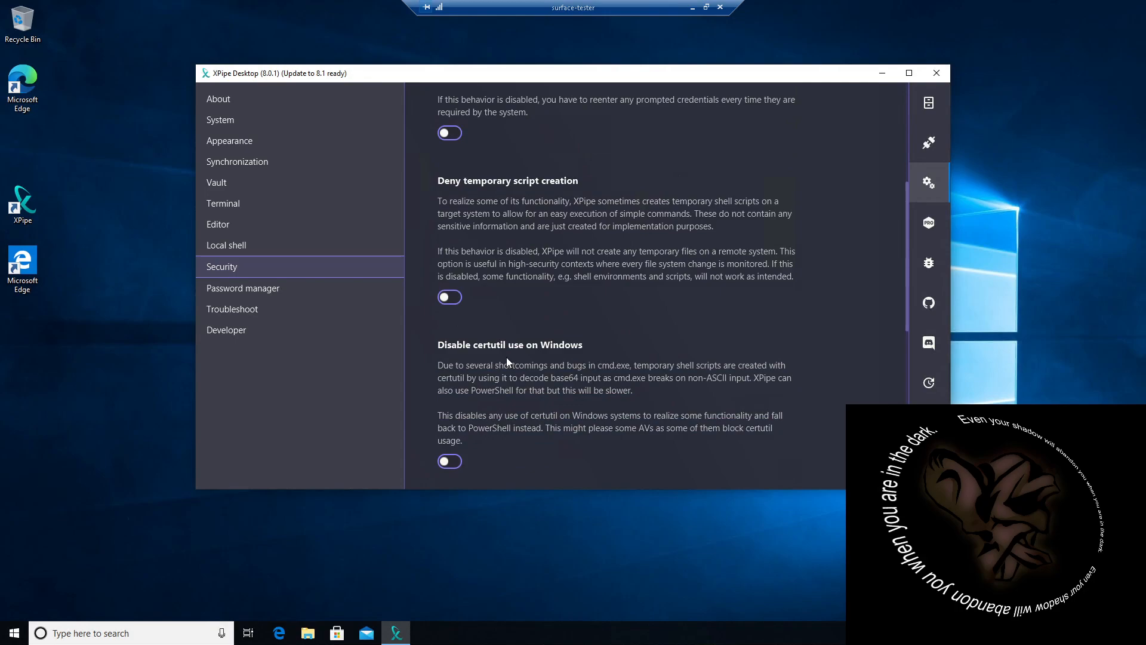
{"action": "scroll", "coordinate": [533, 356], "scroll_direction": "down", "scroll_amount": 2}
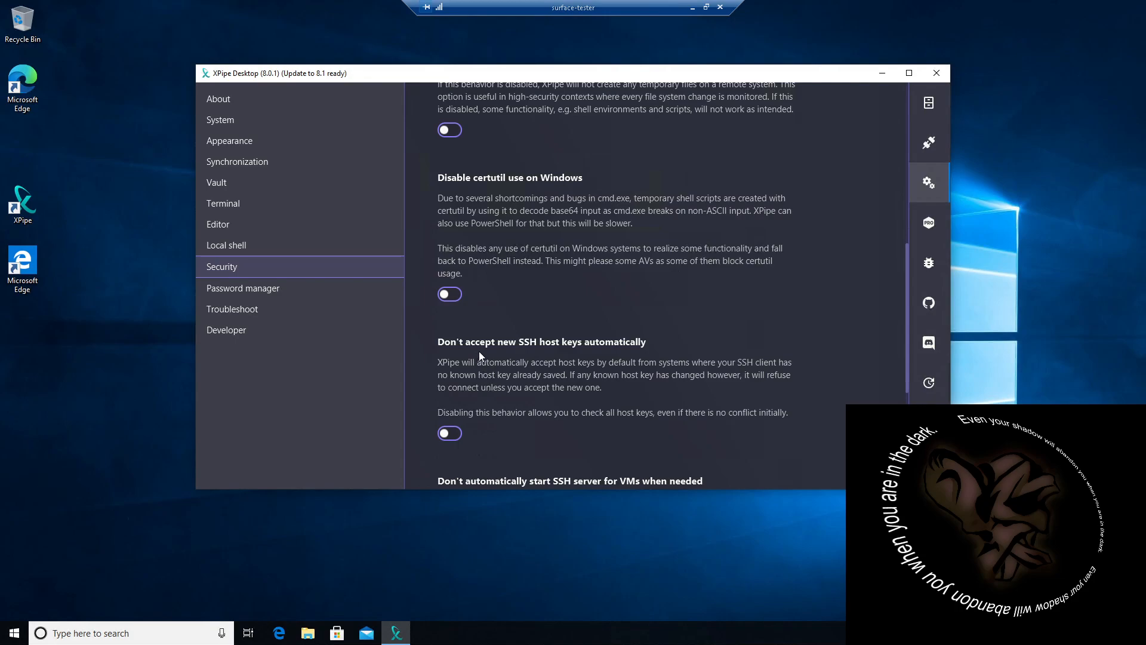
{"action": "scroll", "coordinate": [507, 355], "scroll_direction": "down", "scroll_amount": 3}
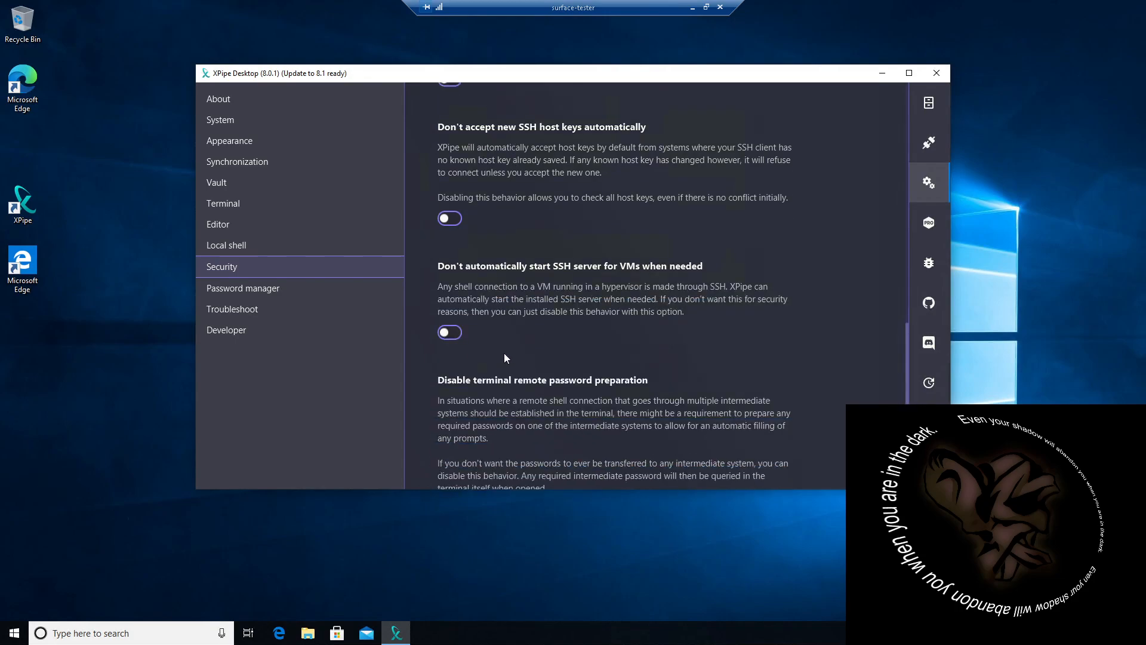
{"action": "scroll", "coordinate": [504, 357], "scroll_direction": "down", "scroll_amount": 1}
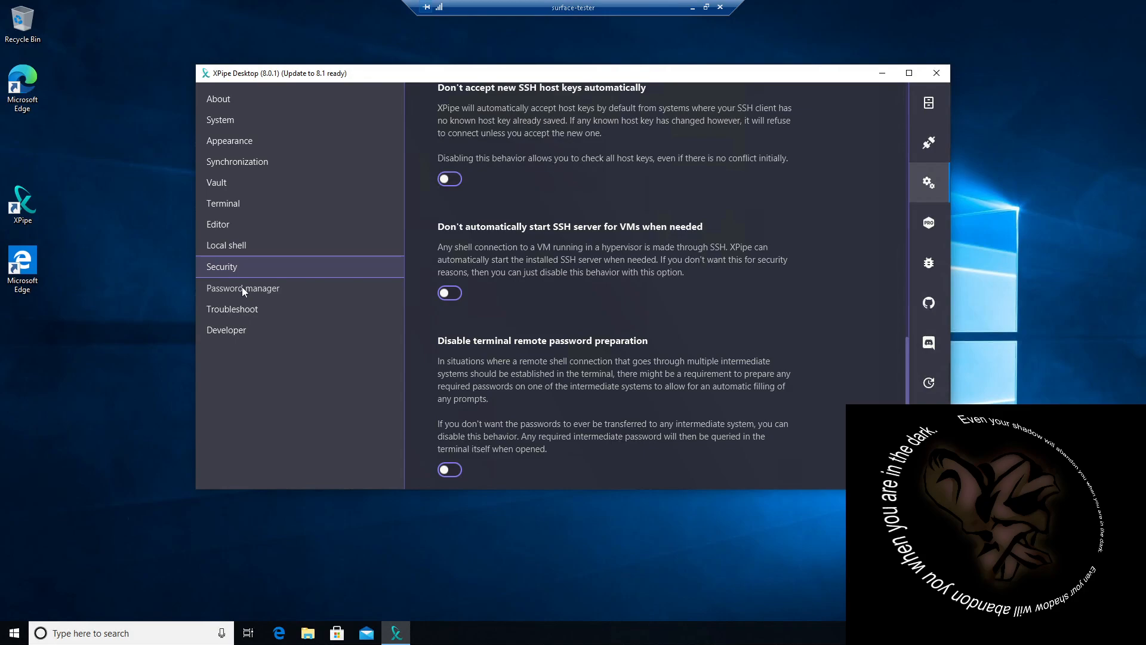
Step: Review the Developer settings and expand the UltraMarinLinuxTablet entry in the connections list
{"action": "left_click", "coordinate": [227, 332]}
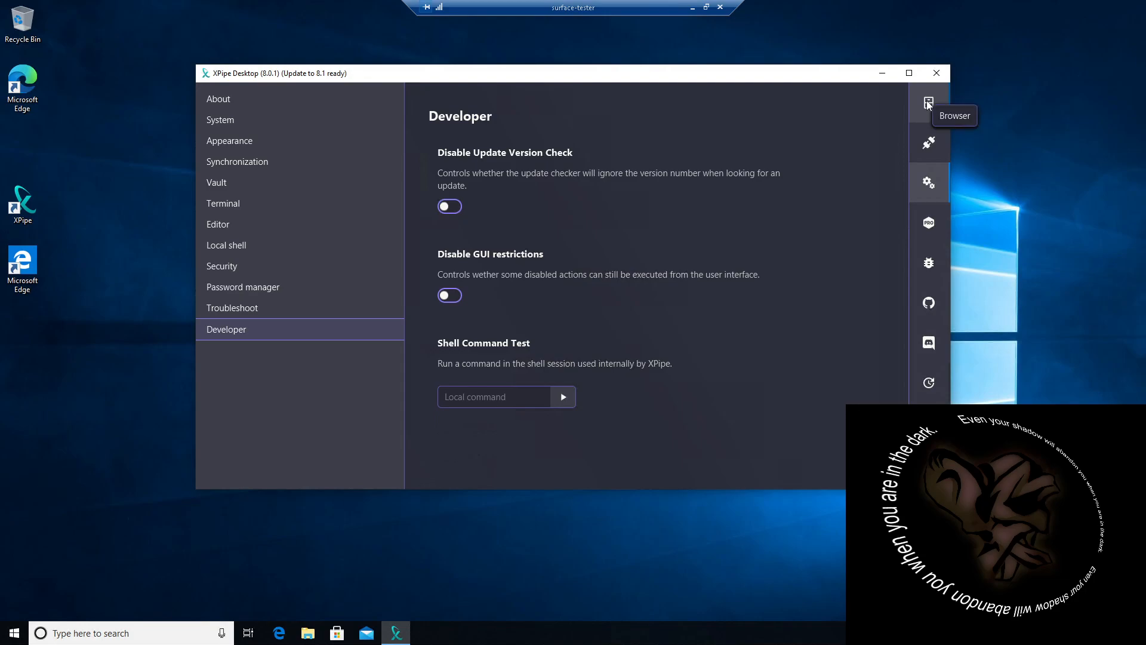
{"action": "left_click", "coordinate": [930, 146]}
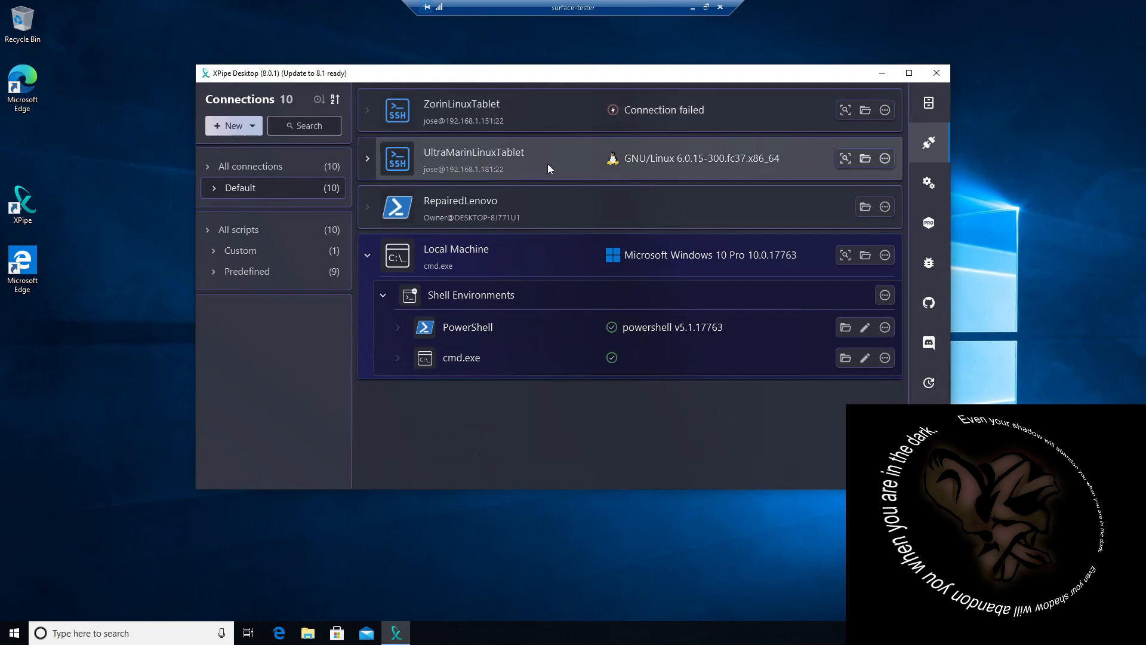
{"action": "left_click", "coordinate": [367, 157]}
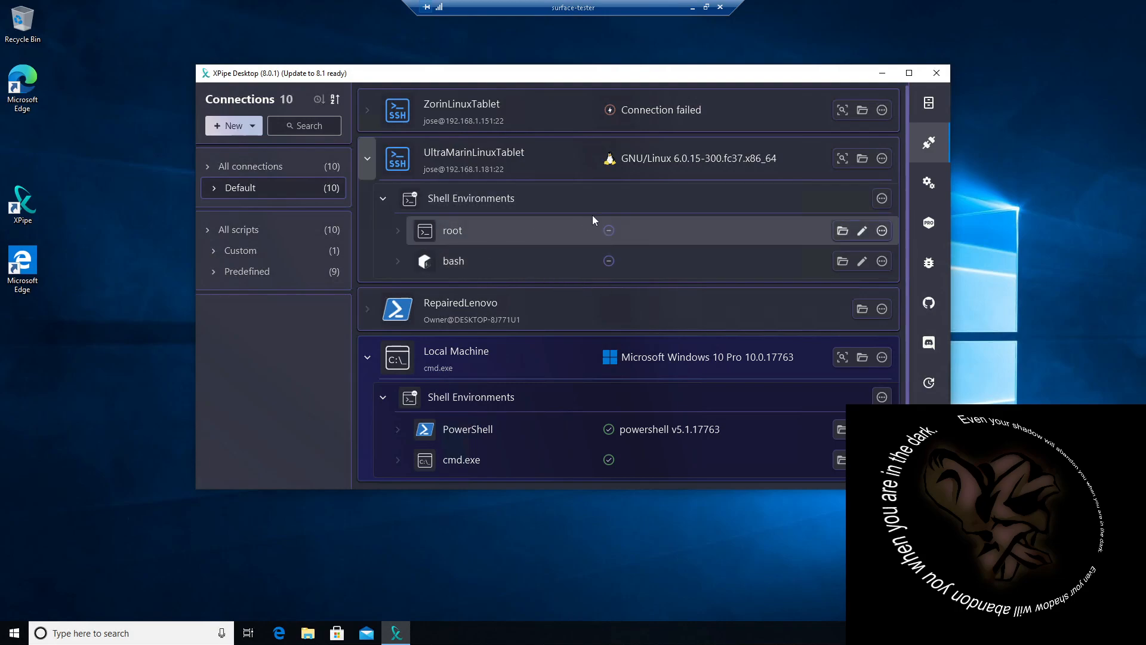
Step: Open UltraMarinLinuxTablet in the file browser, view its Downloads folder and return to the overview
{"action": "left_click", "coordinate": [861, 159]}
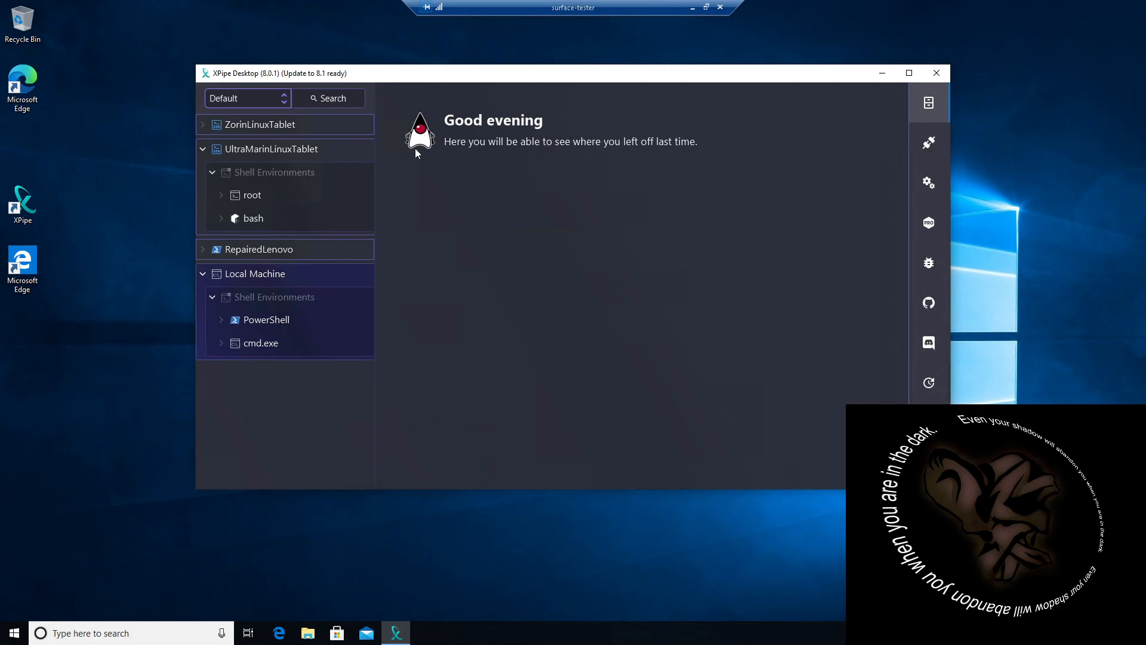
{"action": "left_click", "coordinate": [271, 148]}
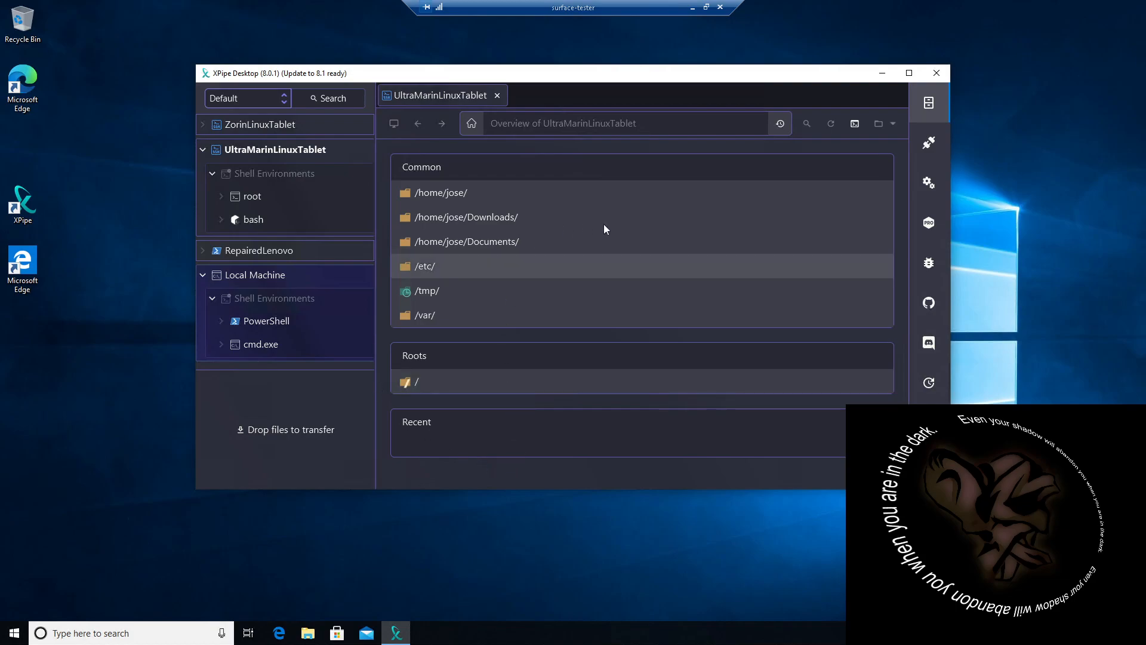
{"action": "left_click", "coordinate": [450, 218]}
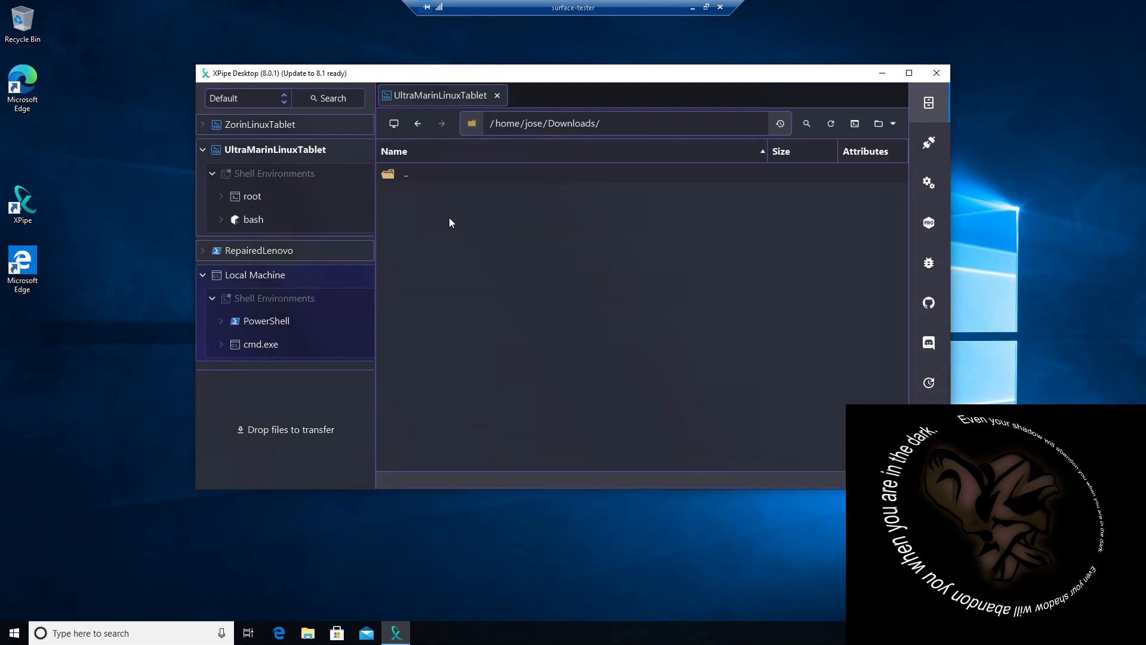
{"action": "left_click", "coordinate": [421, 123]}
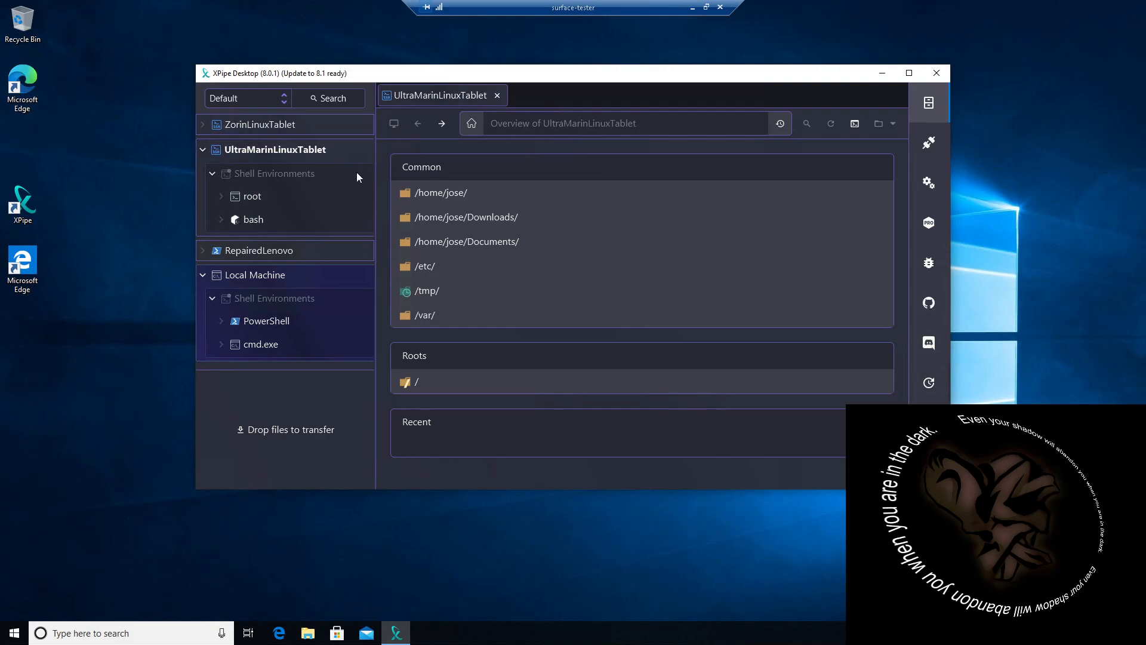
Step: Review the scripts listed under All scripts, Custom and Predefined in the connections view
{"action": "left_click", "coordinate": [929, 144]}
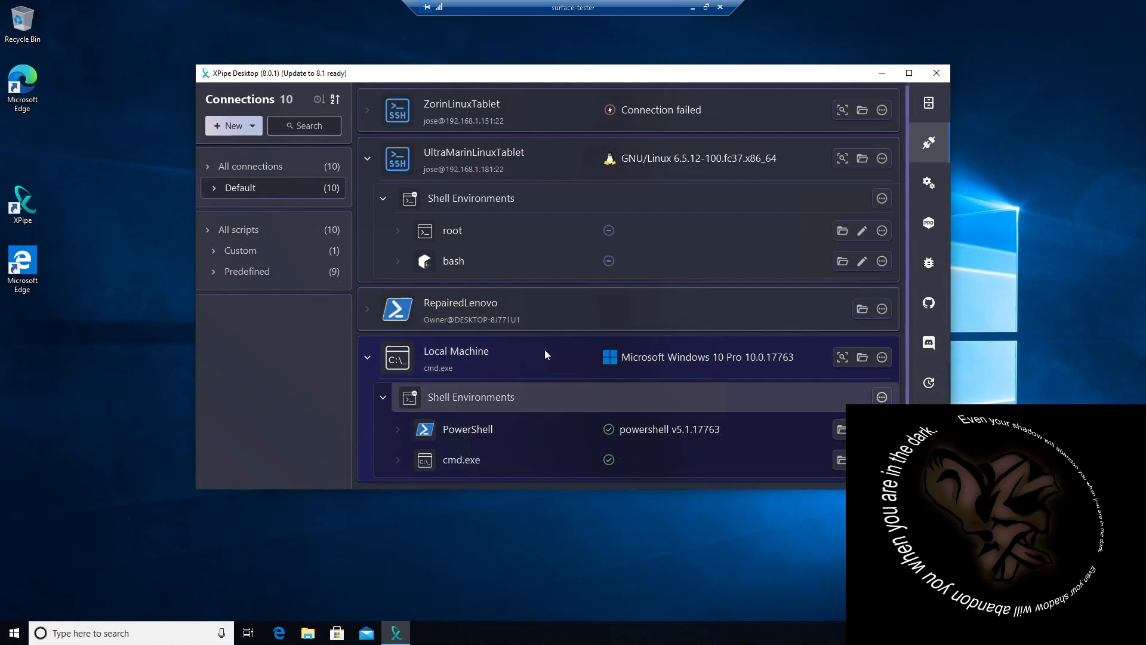
{"action": "mouse_move", "coordinate": [337, 231]}
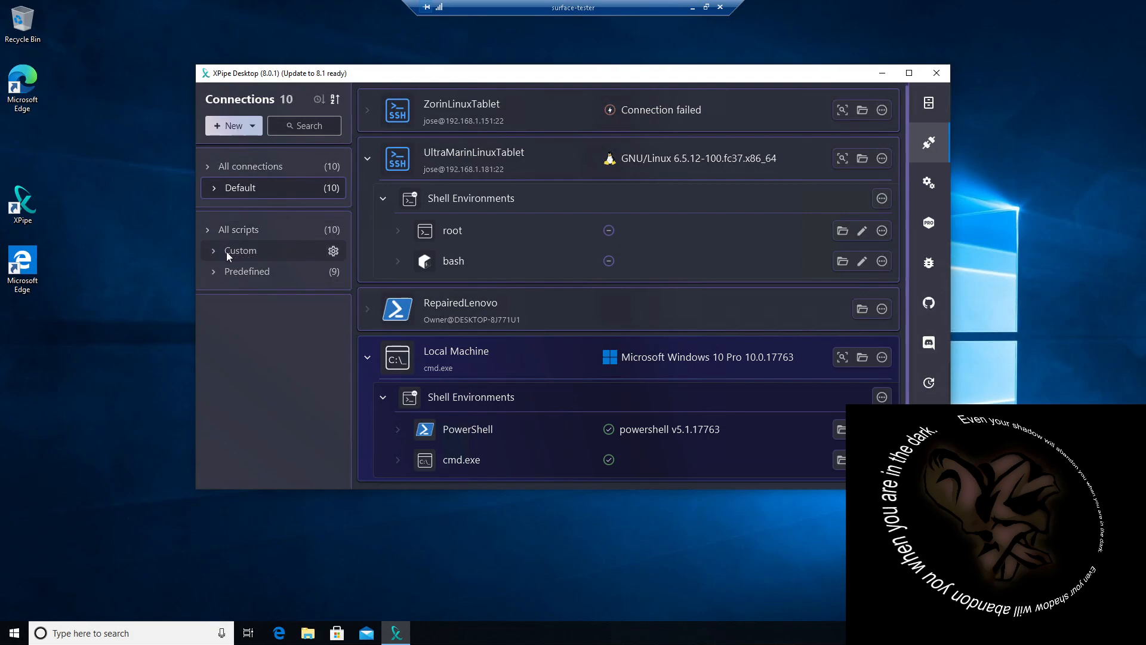
{"action": "left_click", "coordinate": [207, 233]}
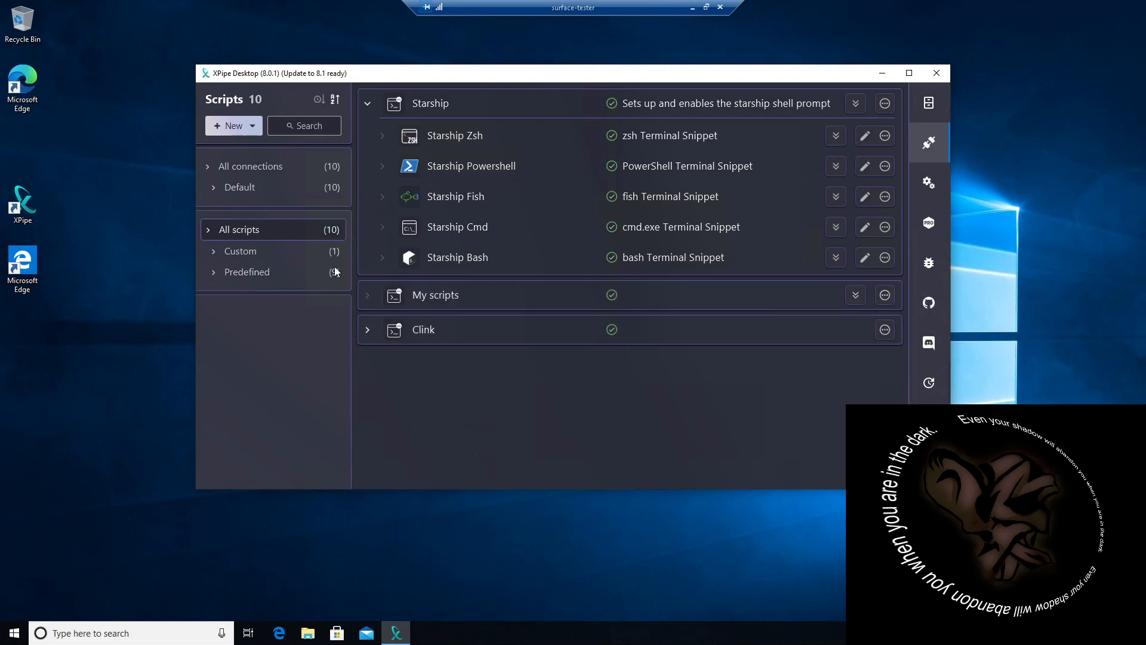
{"action": "left_click", "coordinate": [214, 254]}
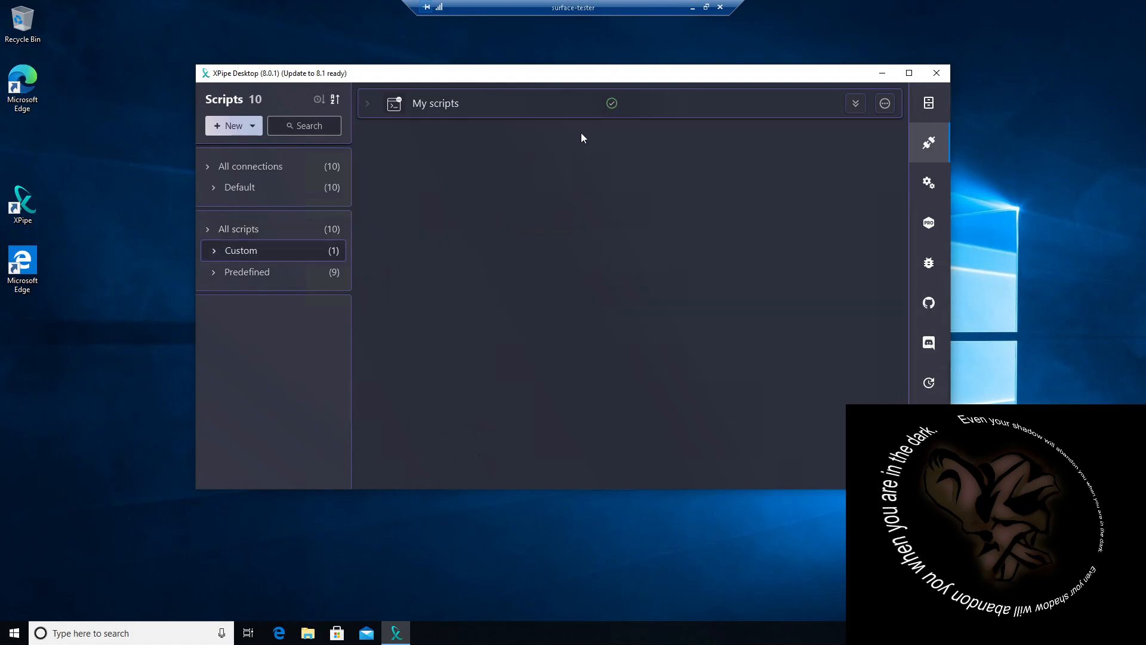
{"action": "left_click", "coordinate": [216, 276]}
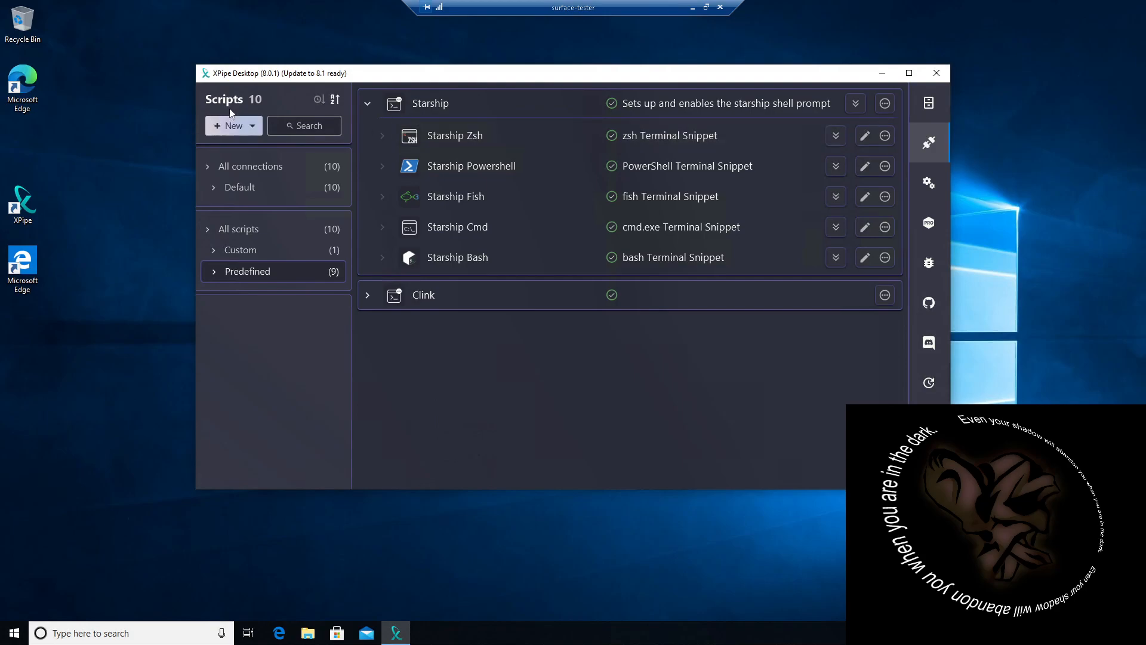
Step: Start a new Simple SSH Connection and set its host to 192.168.1.166
{"action": "left_click", "coordinate": [227, 128]}
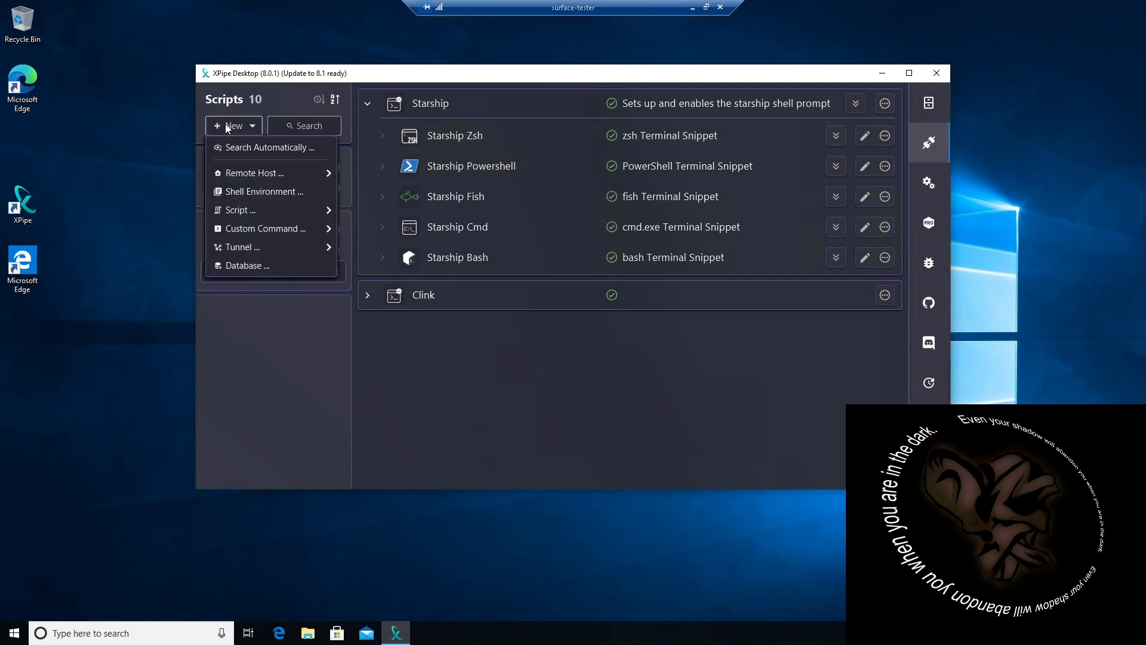
{"action": "mouse_move", "coordinate": [242, 175]}
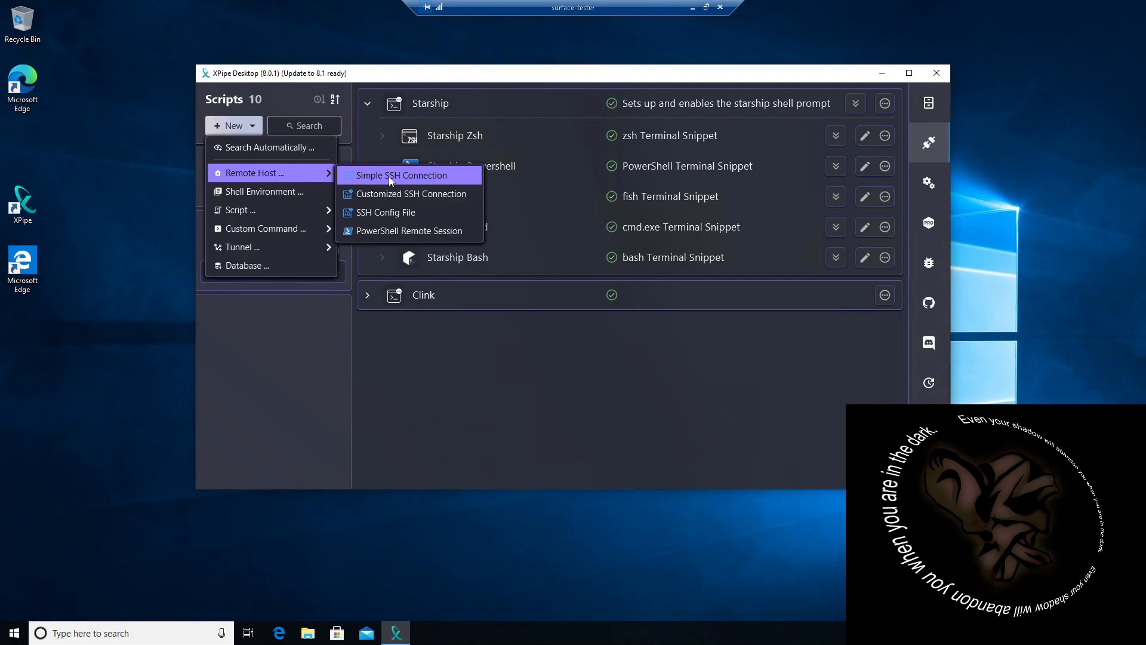
{"action": "left_click", "coordinate": [391, 176]}
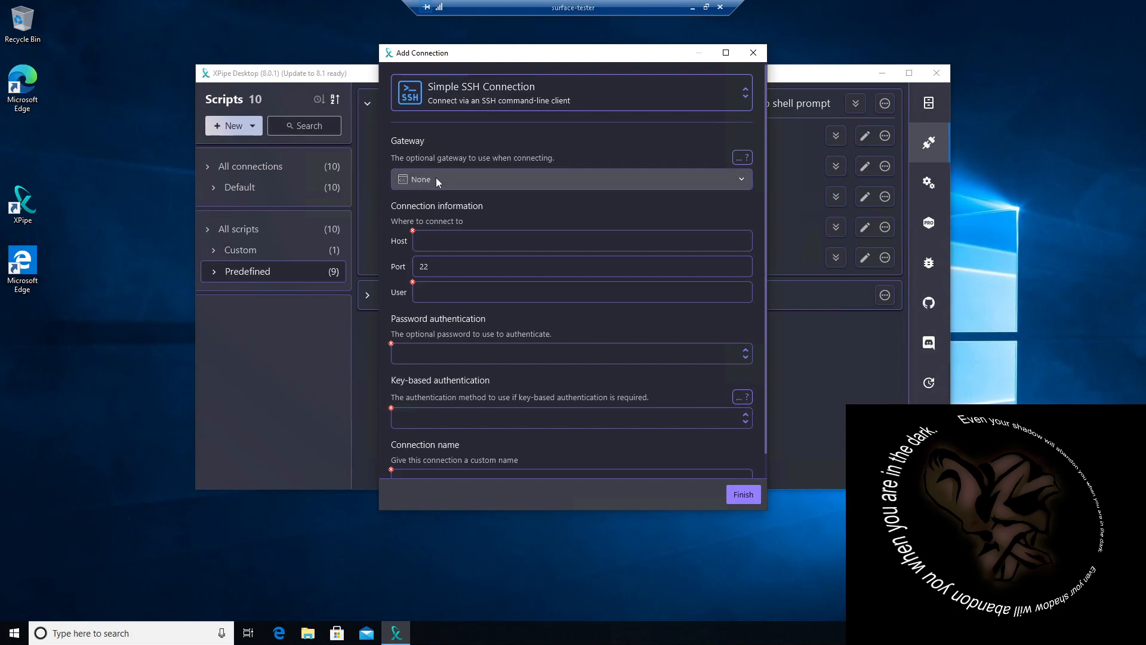
{"action": "left_click", "coordinate": [422, 242]}
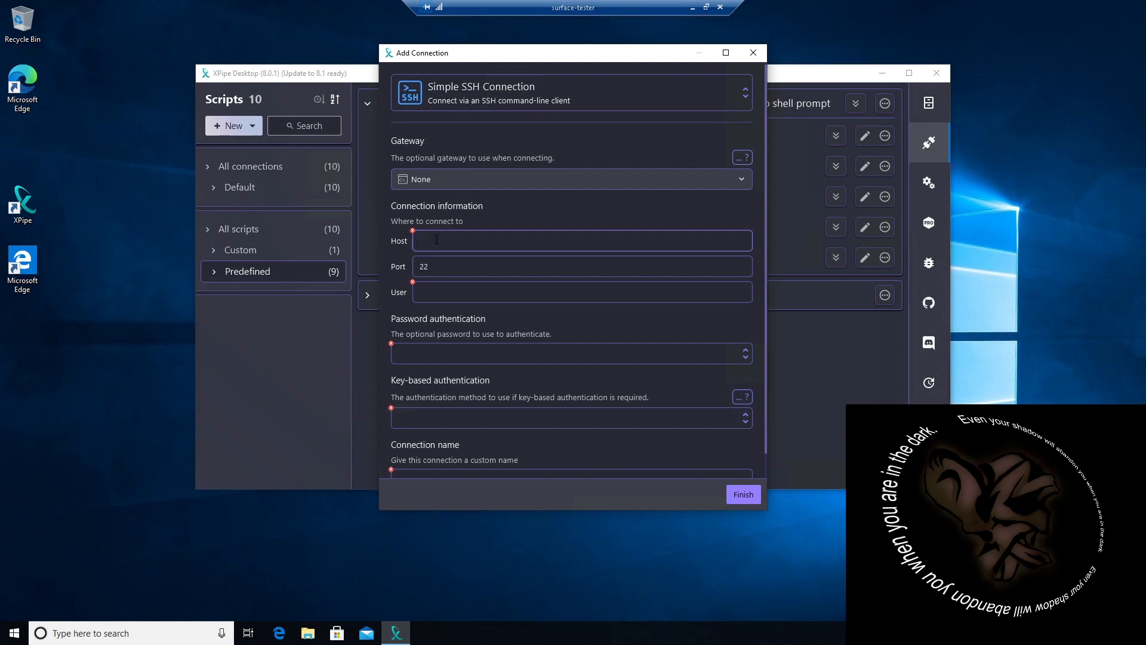
{"action": "type", "text": "192.1"}
{"action": "type", "text": "68.1.166"}
Step: Enter the SSH user name and account password, and set key-based authentication to SSH-Agent
{"action": "left_click", "coordinate": [450, 295]}
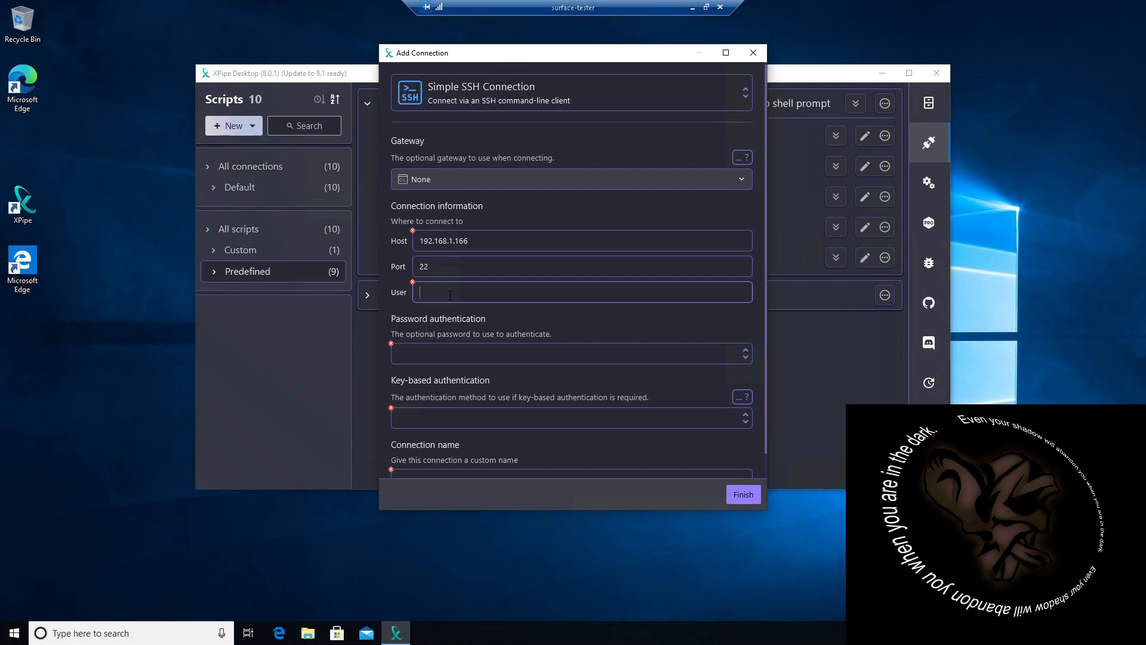
{"action": "type", "text": "jose"}
{"action": "key", "text": "Tab"}
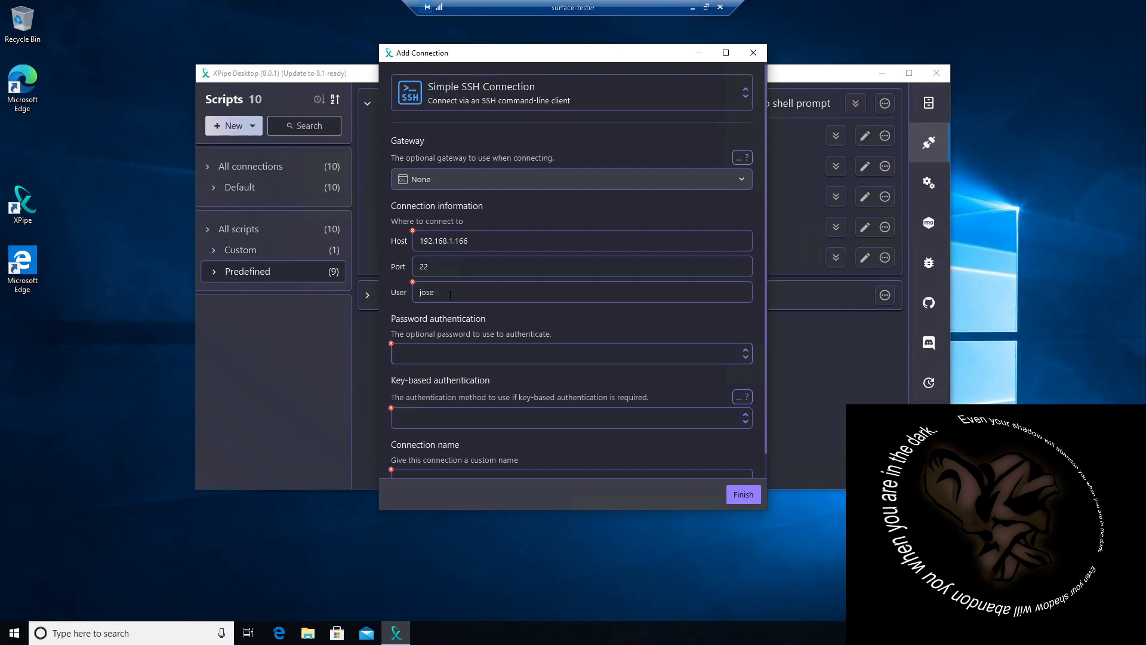
{"action": "left_click", "coordinate": [718, 354]}
{"action": "left_click", "coordinate": [443, 402]}
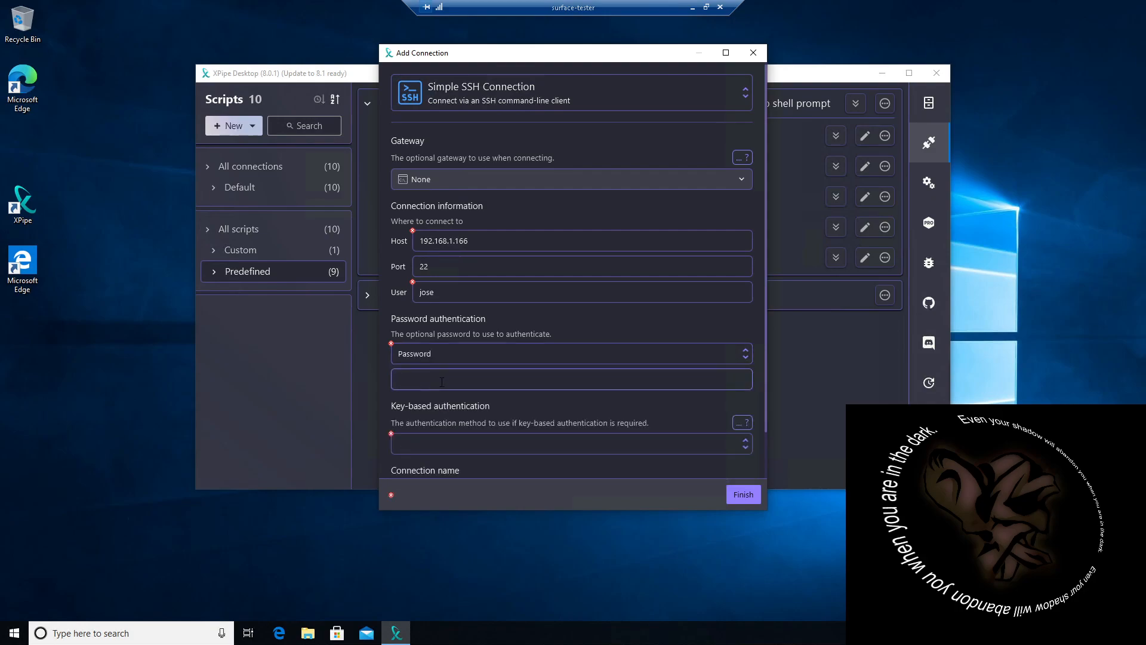
{"action": "type", "text": "••"}
{"action": "left_click", "coordinate": [727, 443]}
{"action": "left_click", "coordinate": [441, 512]}
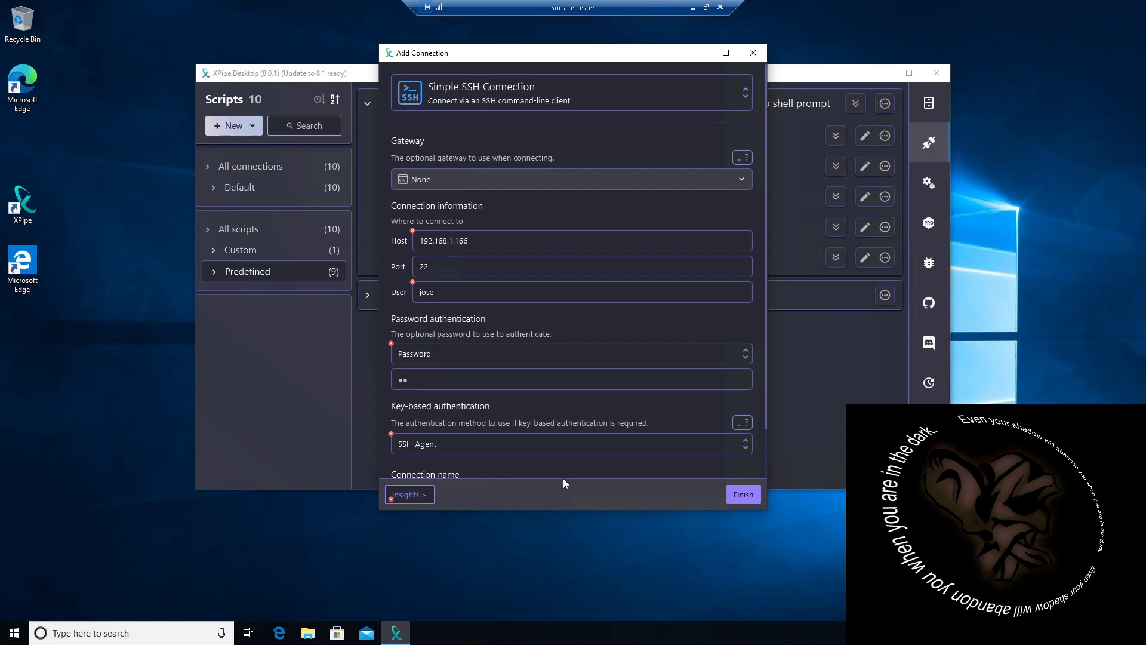
Step: Name the connection NikosTablet and try to finish adding it
{"action": "scroll", "coordinate": [557, 472], "scroll_direction": "down", "scroll_amount": 1}
{"action": "left_click", "coordinate": [448, 456]}
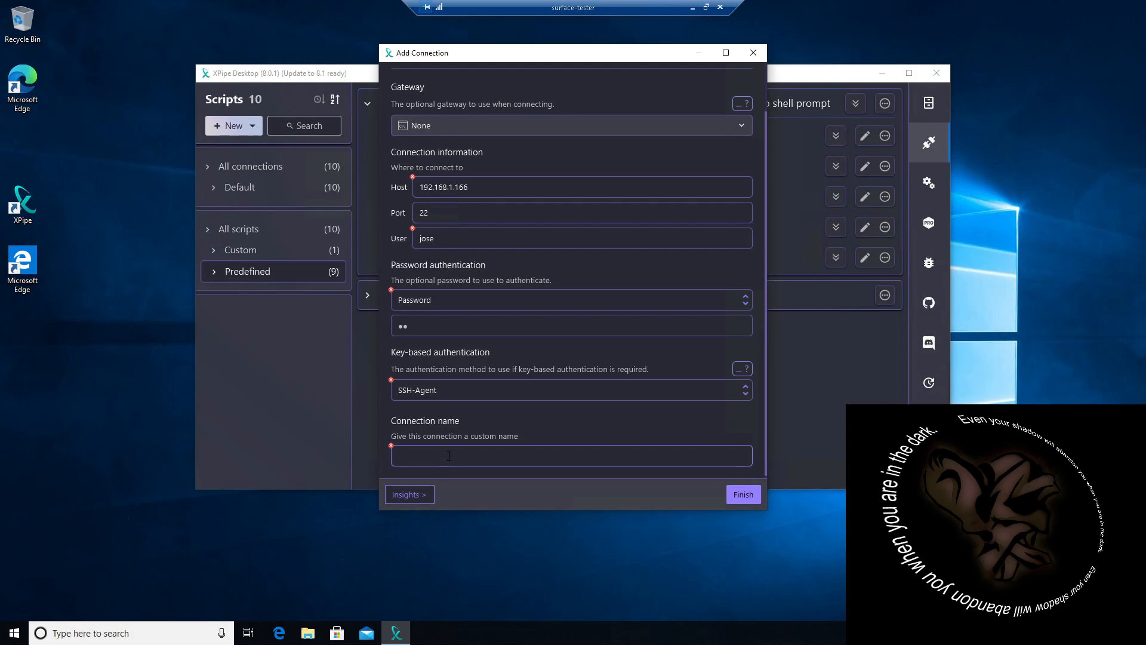
{"action": "type", "text": "NikosTablet"}
{"action": "left_click", "coordinate": [742, 494]}
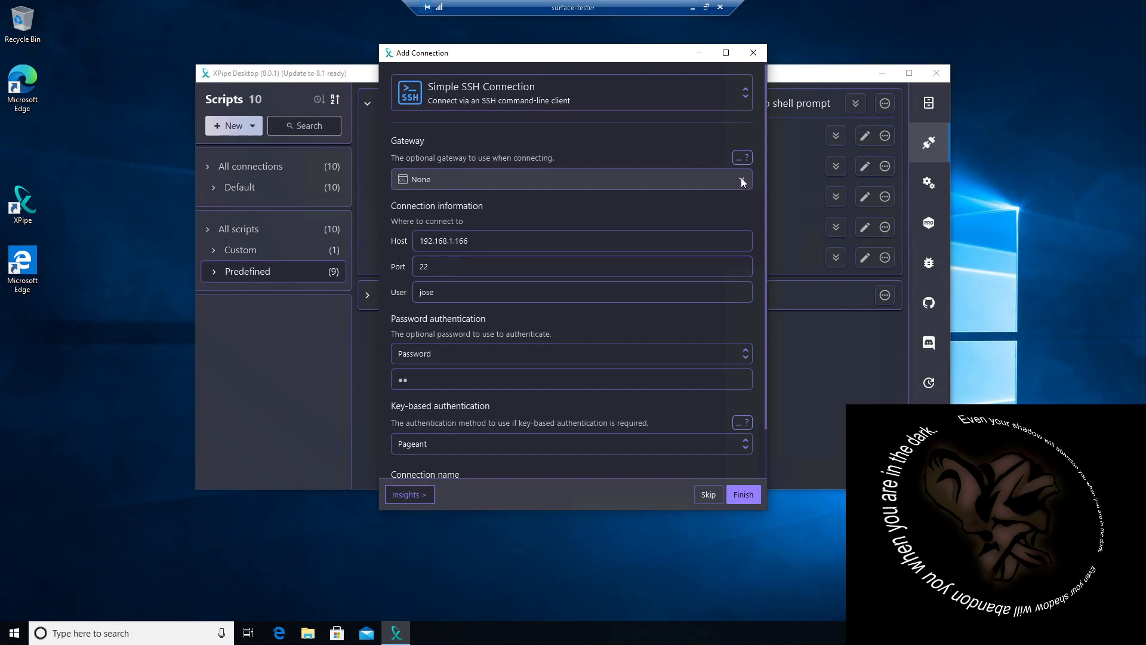
Step: Change the connection type to PowerShell Remote Session and set the computer name to DESKTOP-GFHUH7D
{"action": "left_click", "coordinate": [745, 94]}
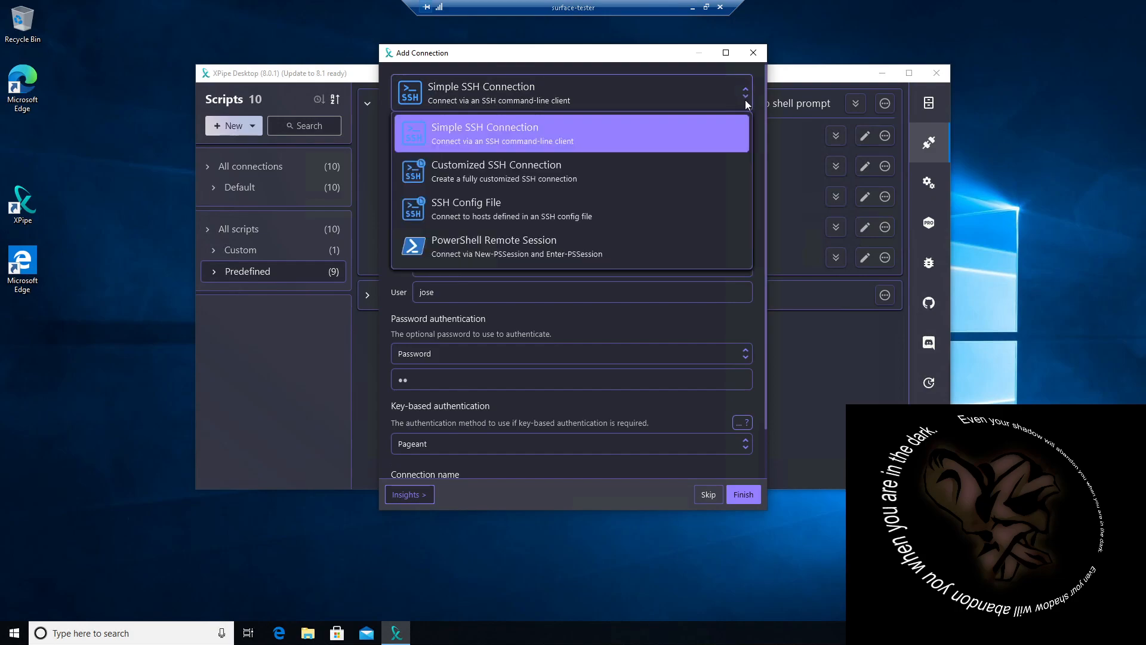
{"action": "left_click", "coordinate": [465, 242]}
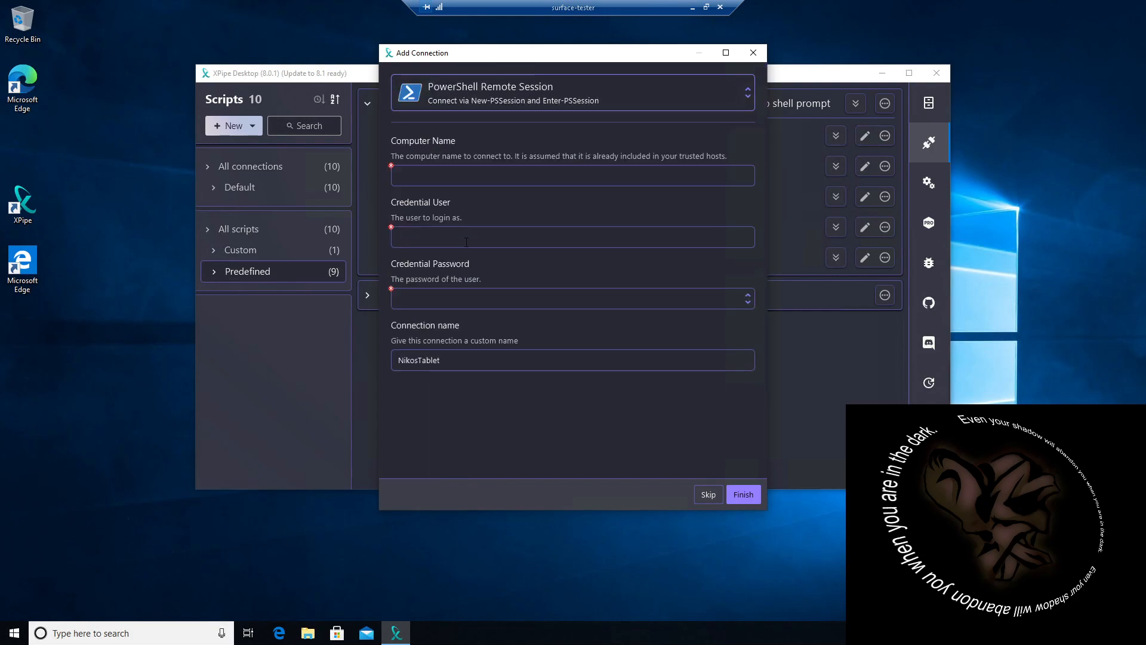
{"action": "left_click", "coordinate": [407, 175]}
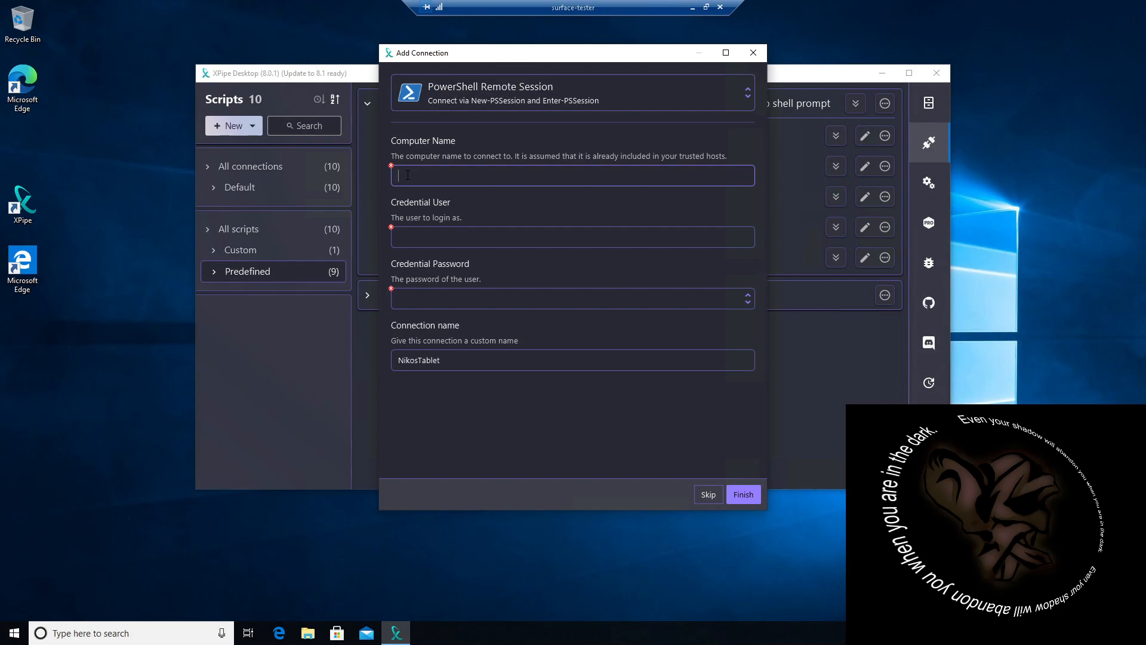
{"action": "type", "text": "Desktop"}
{"action": "key", "text": "BackSpace"}
{"action": "key", "text": "BackSpace"}
{"action": "key", "text": "BackSpace"}
{"action": "key", "text": "BackSpace"}
{"action": "key", "text": "BackSpace"}
{"action": "key", "text": "BackSpace"}
{"action": "key", "text": "BackSpace"}
{"action": "type", "text": "DESKTOP-g"}
{"action": "key", "text": "BackSpace"}
{"action": "type", "text": "GFHUH7D"}
Step: Enter a credential user with the credential password set to None and try to finish the PowerShell connection
{"action": "left_click", "coordinate": [413, 242]}
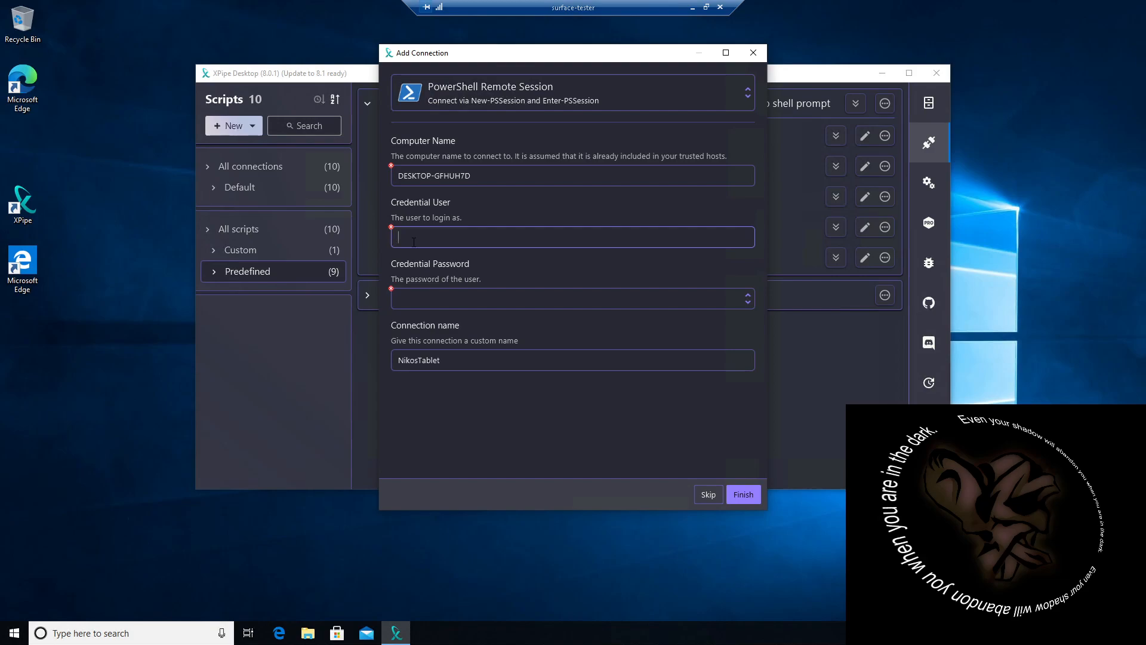
{"action": "type", "text": "nIKO"}
{"action": "key", "text": "BackSpace"}
{"action": "key", "text": "BackSpace"}
{"action": "key", "text": "BackSpace"}
{"action": "key", "text": "BackSpace"}
{"action": "type", "text": "Niko"}
{"action": "left_click", "coordinate": [497, 298]}
{"action": "left_click", "coordinate": [423, 324]}
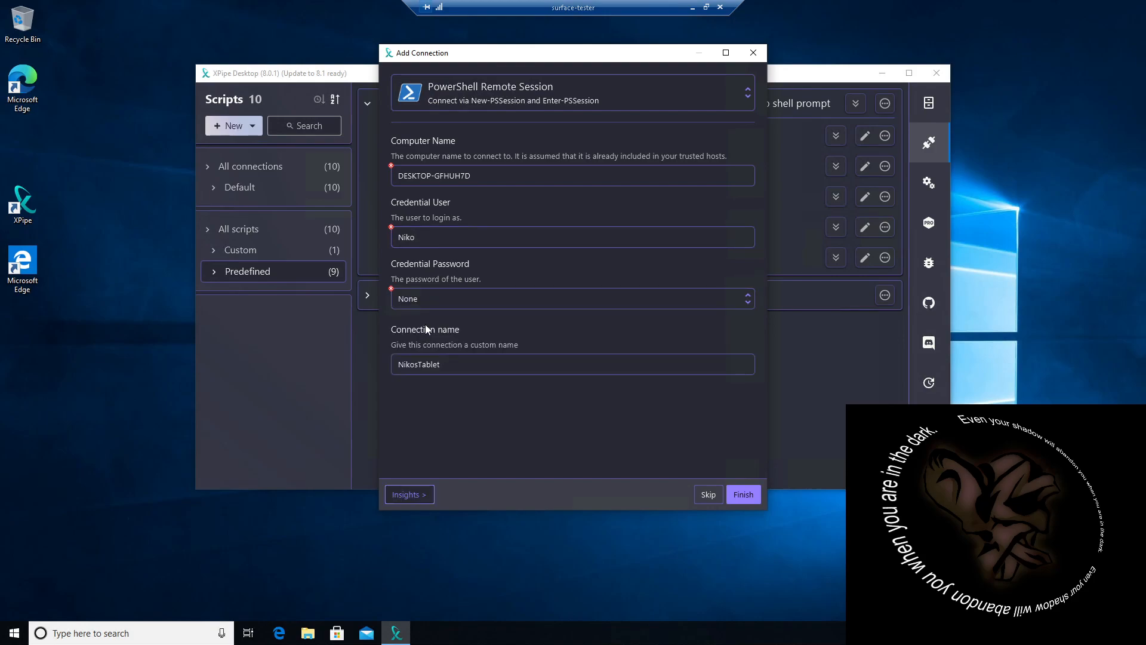
{"action": "left_click", "coordinate": [744, 494]}
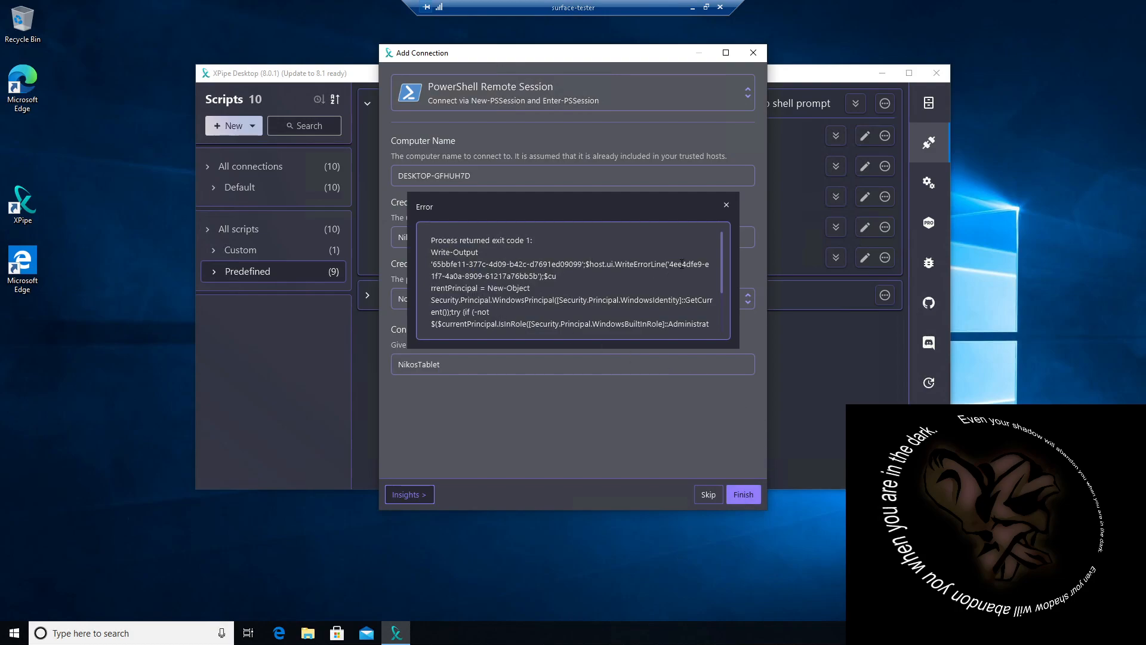
{"action": "left_click_drag", "start_coordinate": [721, 252], "coordinate": [722, 302]}
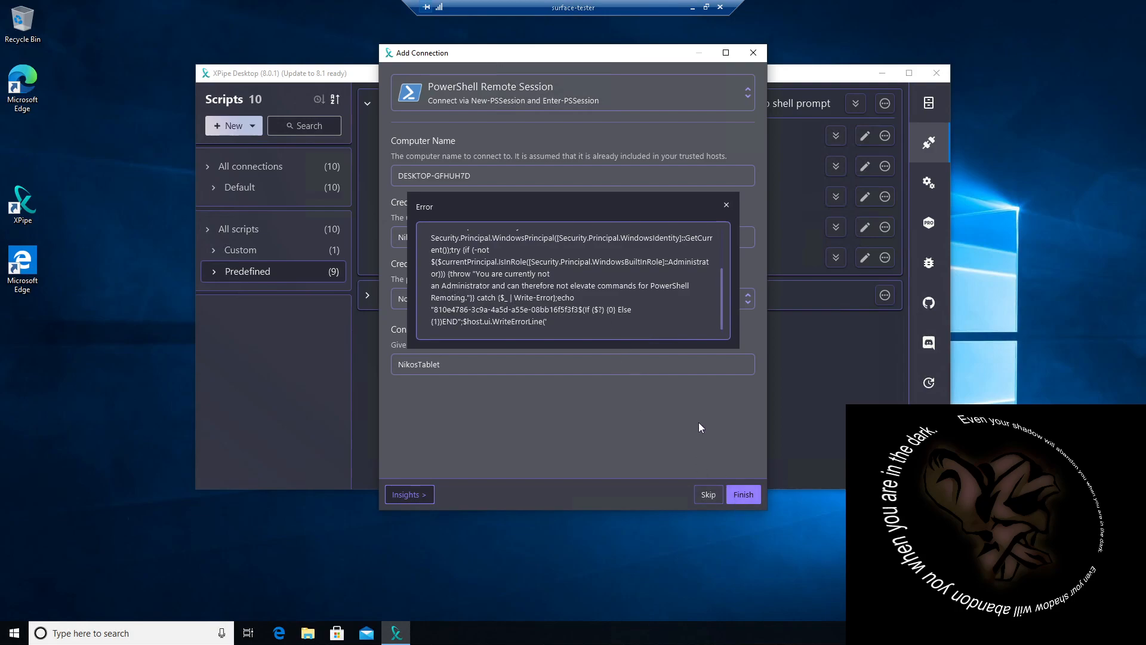
{"action": "left_click", "coordinate": [726, 204]}
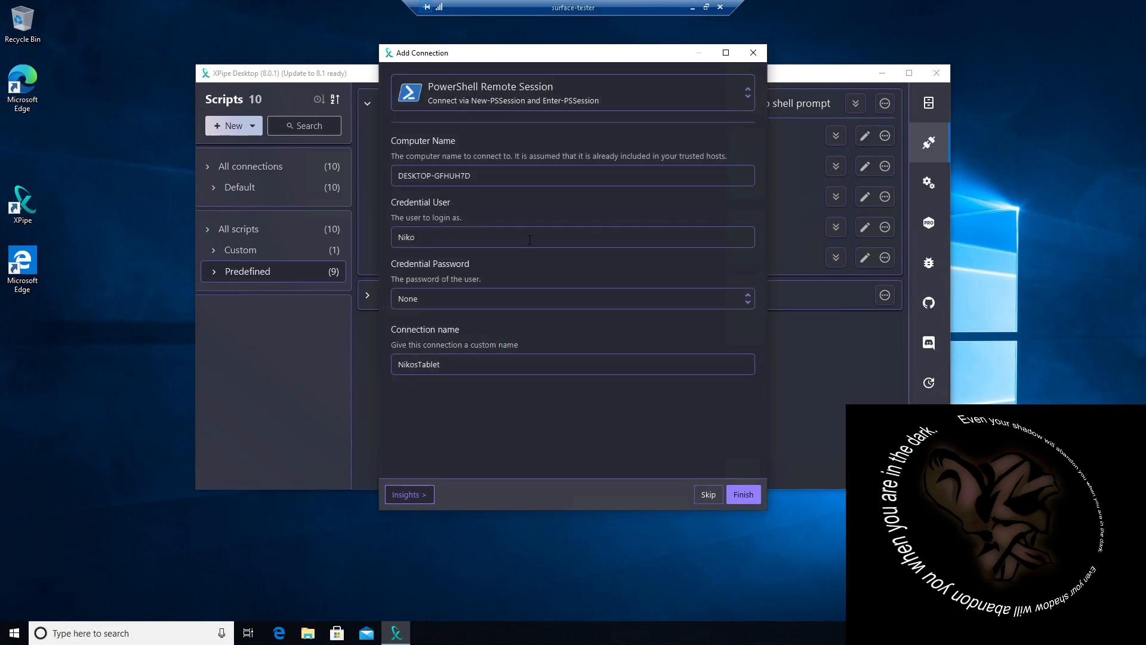
Step: Replace the credential user name, set the credential password type to Password and enter the account password
{"action": "left_click_drag", "start_coordinate": [437, 237], "coordinate": [301, 240]}
{"action": "type", "text": "Jose"}
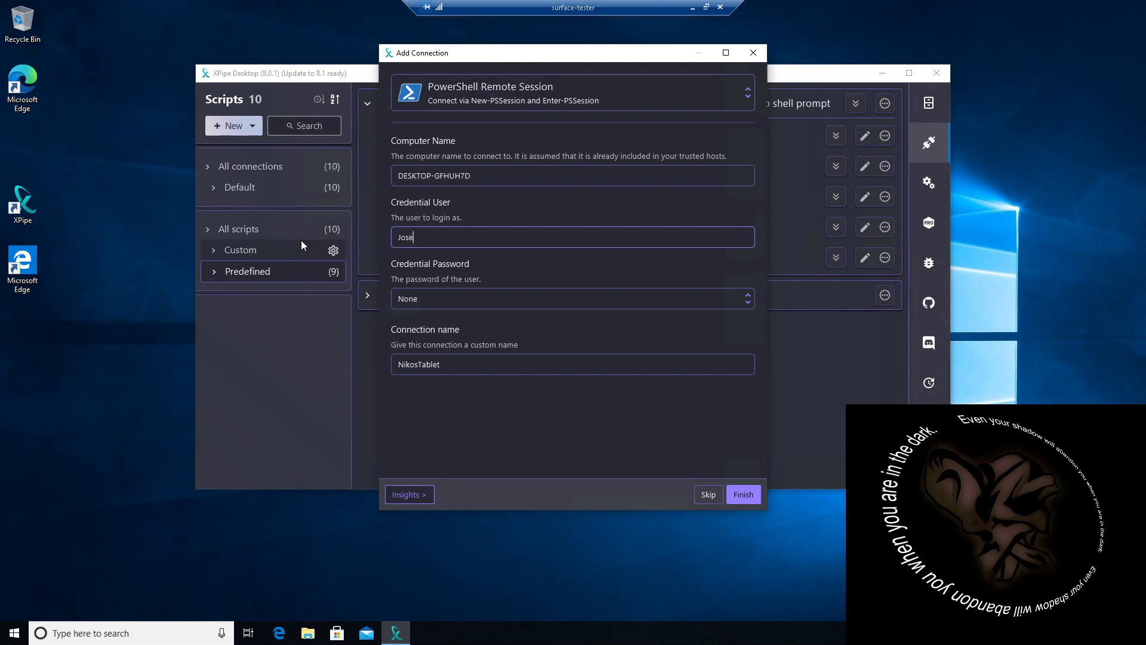
{"action": "left_click", "coordinate": [410, 299]}
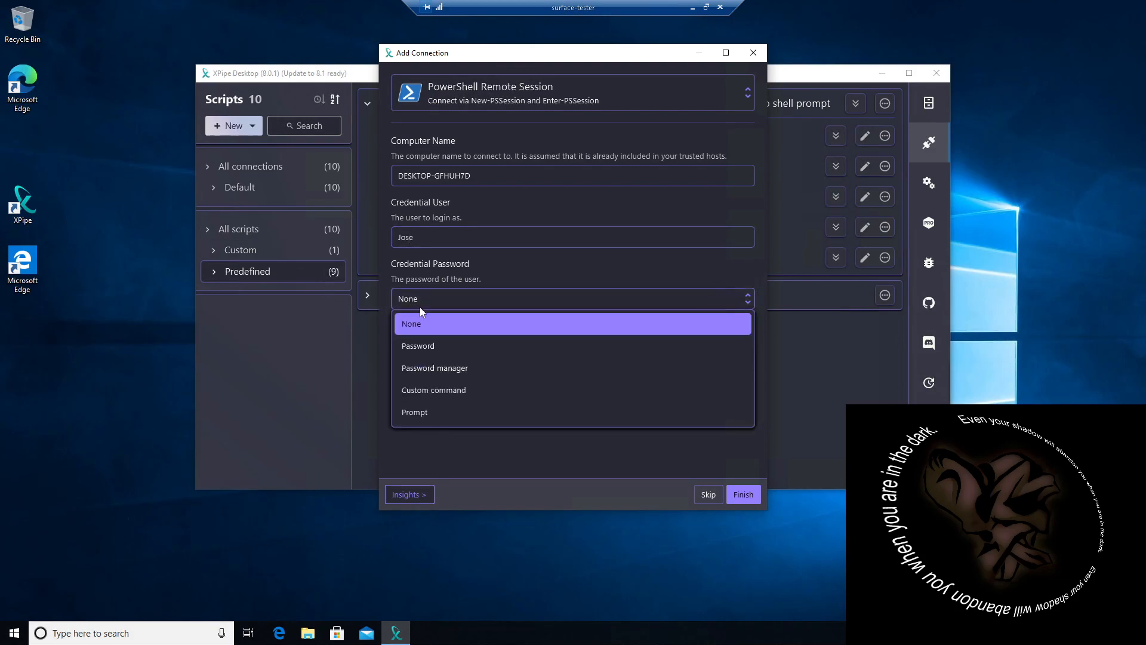
{"action": "left_click", "coordinate": [419, 345]}
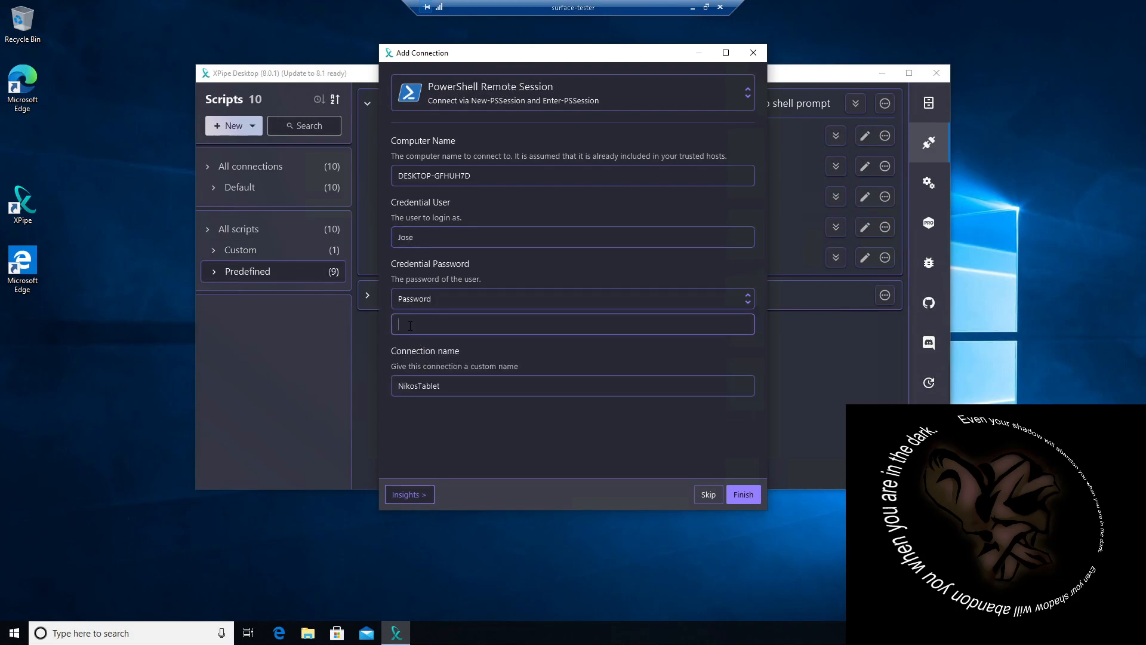
{"action": "type", "text": "••"}
Step: Try to finish the PowerShell connection, then add it by skipping connection validation
{"action": "left_click", "coordinate": [738, 496]}
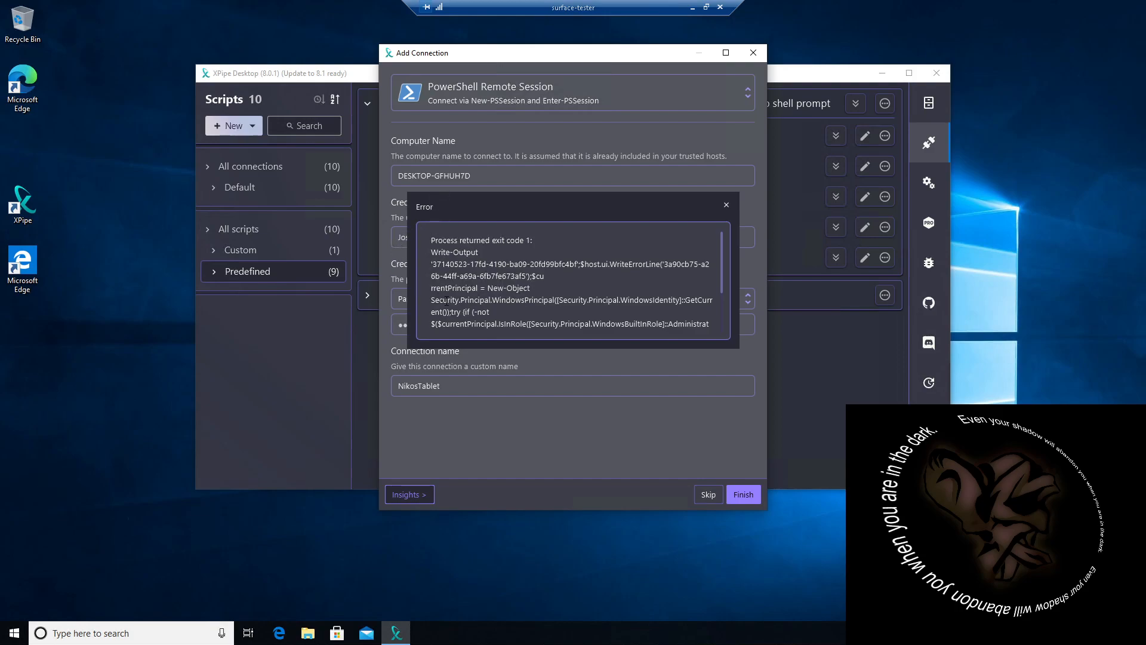
{"action": "left_click", "coordinate": [706, 495]}
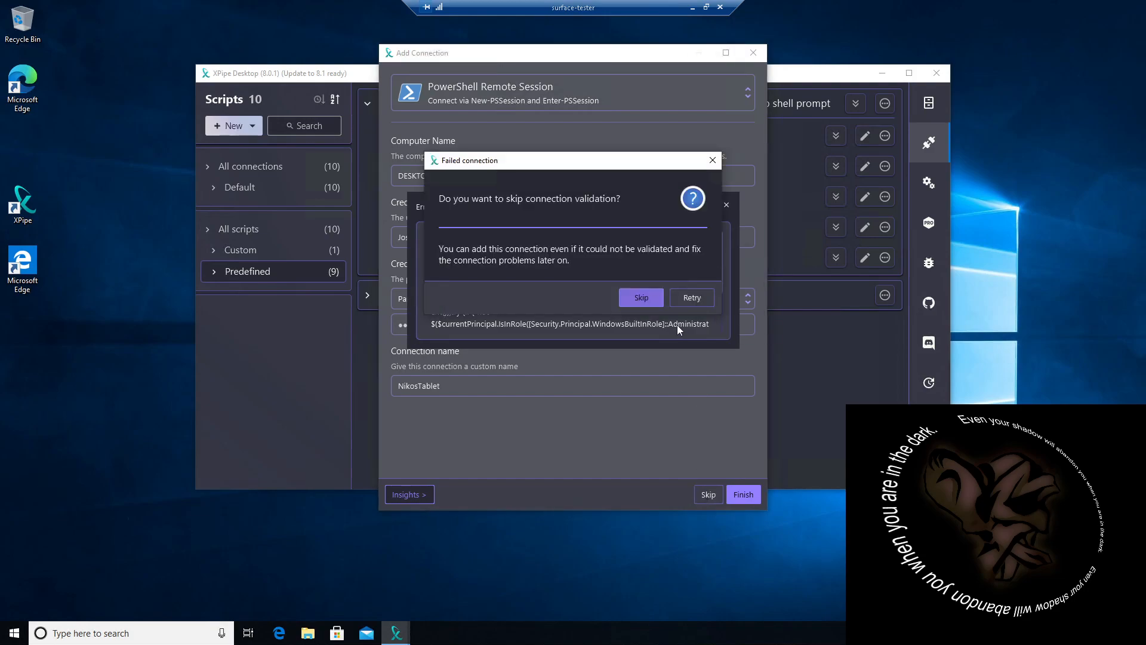
{"action": "left_click", "coordinate": [643, 297]}
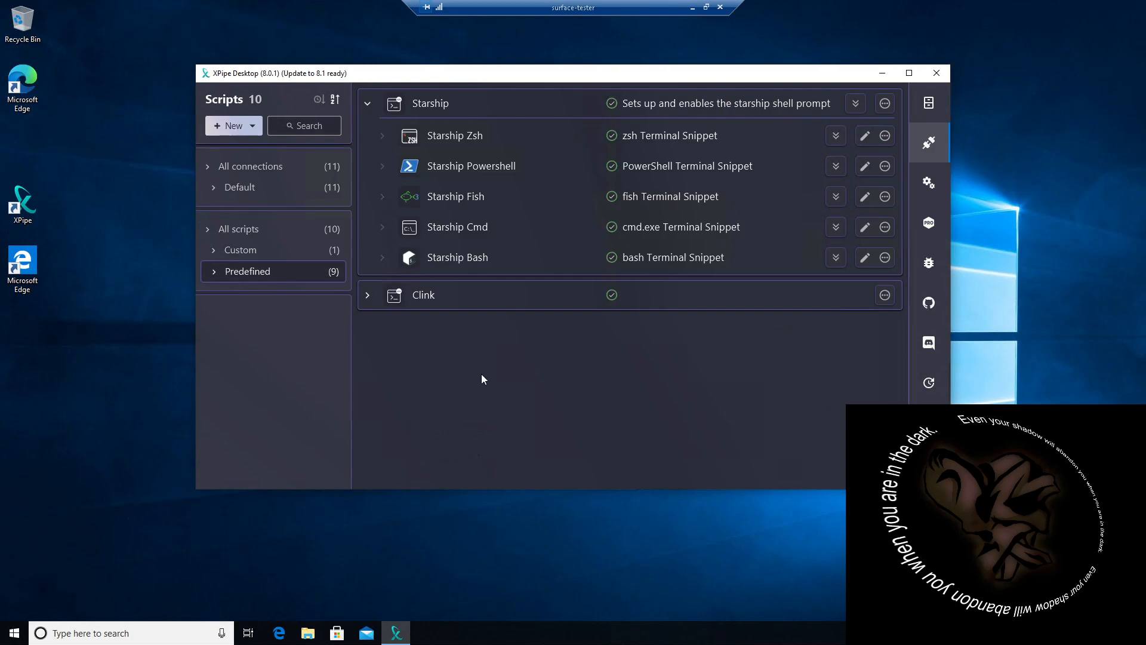
Step: Show all connections and collapse the Local Machine and UltraMarinLinuxTablet entries
{"action": "left_click", "coordinate": [248, 169]}
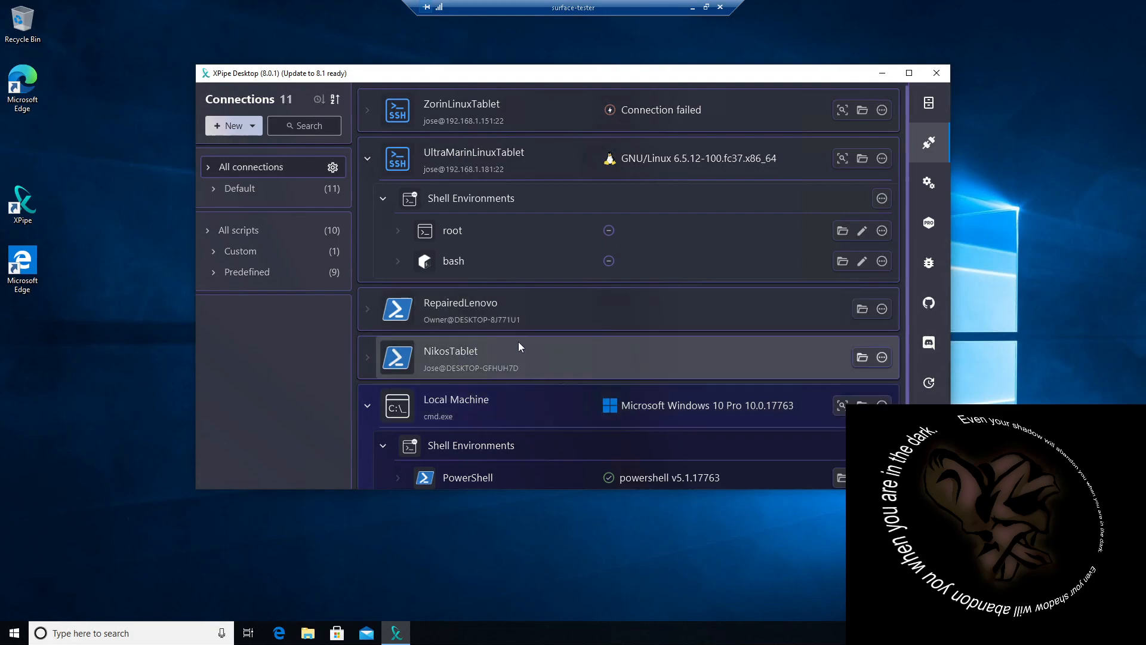
{"action": "scroll", "coordinate": [512, 341], "scroll_direction": "down", "scroll_amount": 1}
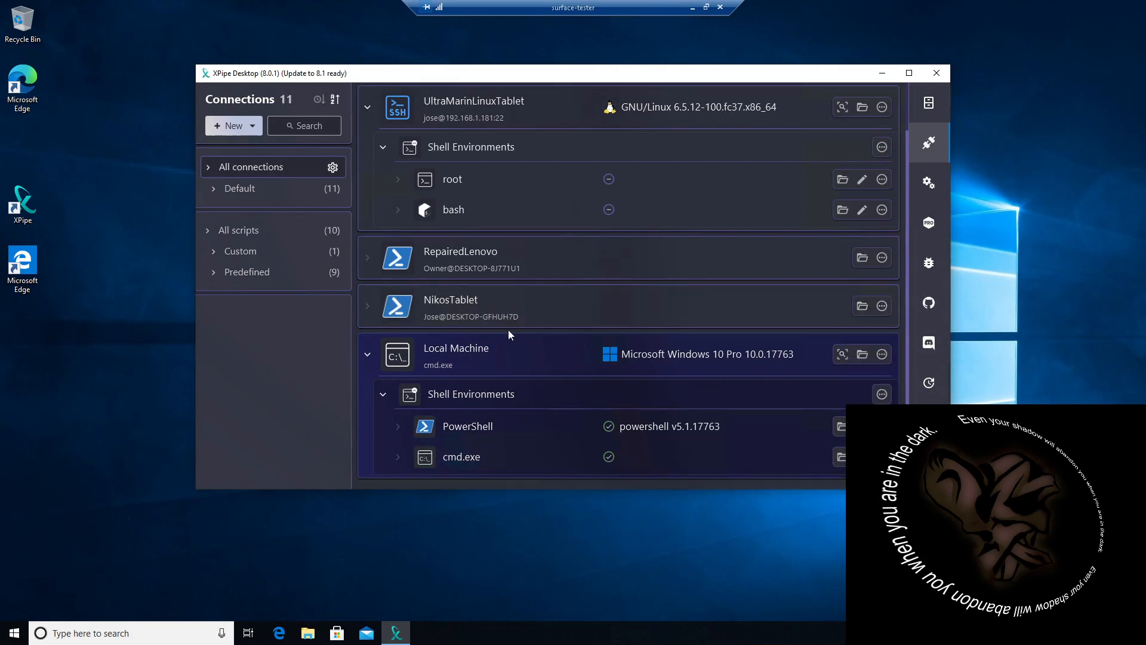
{"action": "scroll", "coordinate": [508, 330], "scroll_direction": "up", "scroll_amount": 1}
{"action": "left_click", "coordinate": [367, 407]}
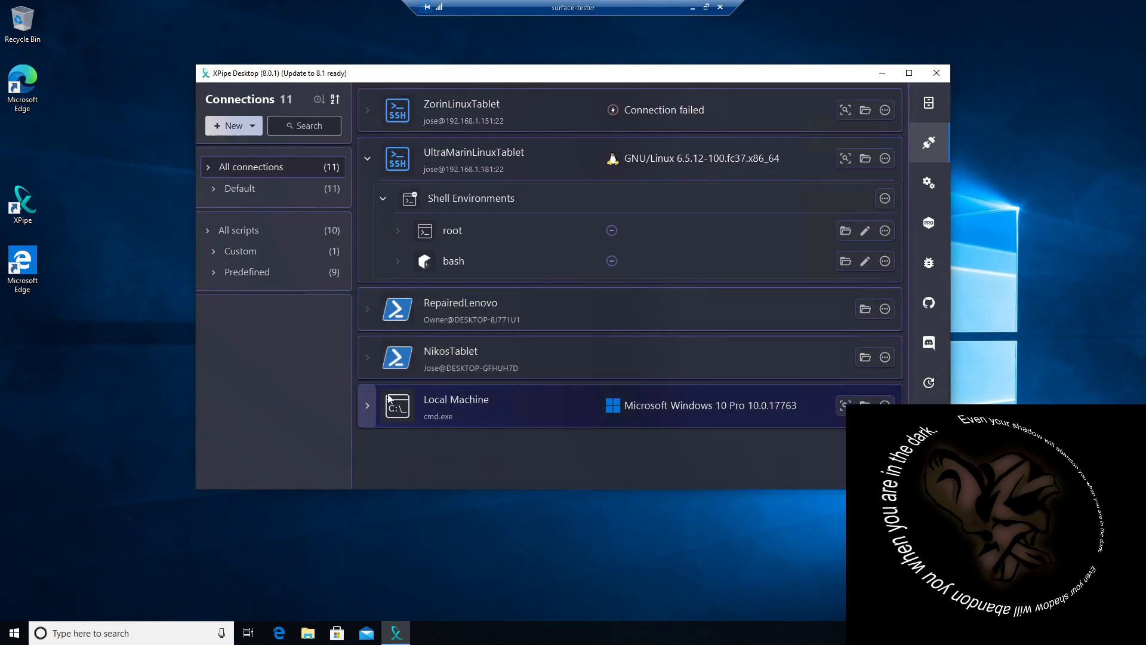
{"action": "left_click", "coordinate": [367, 159]}
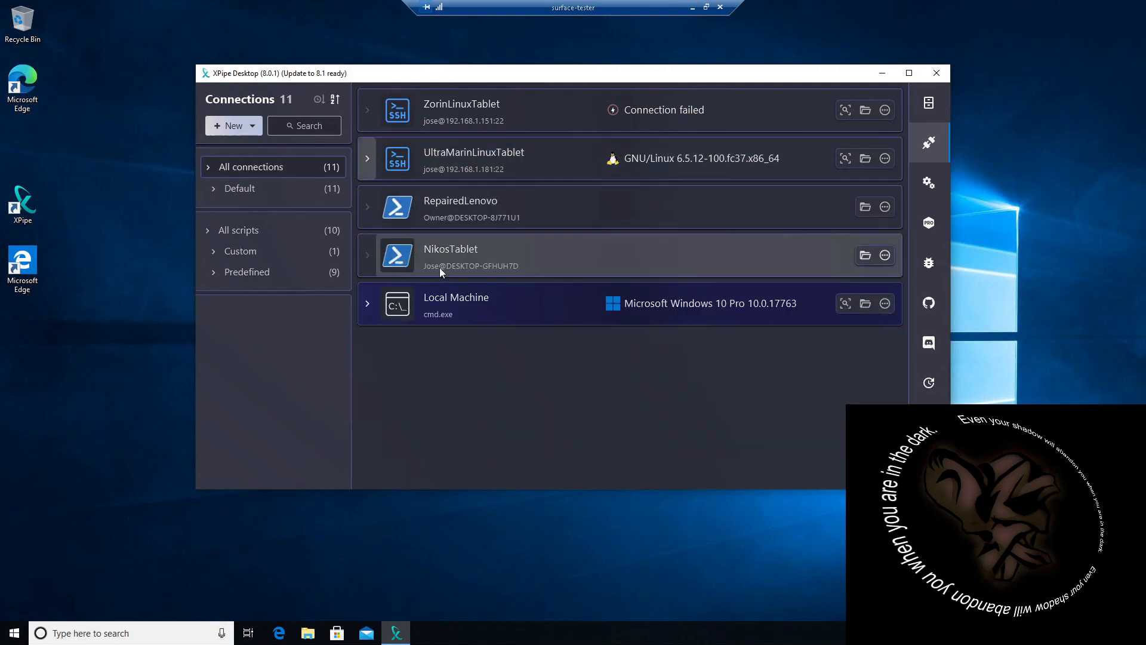